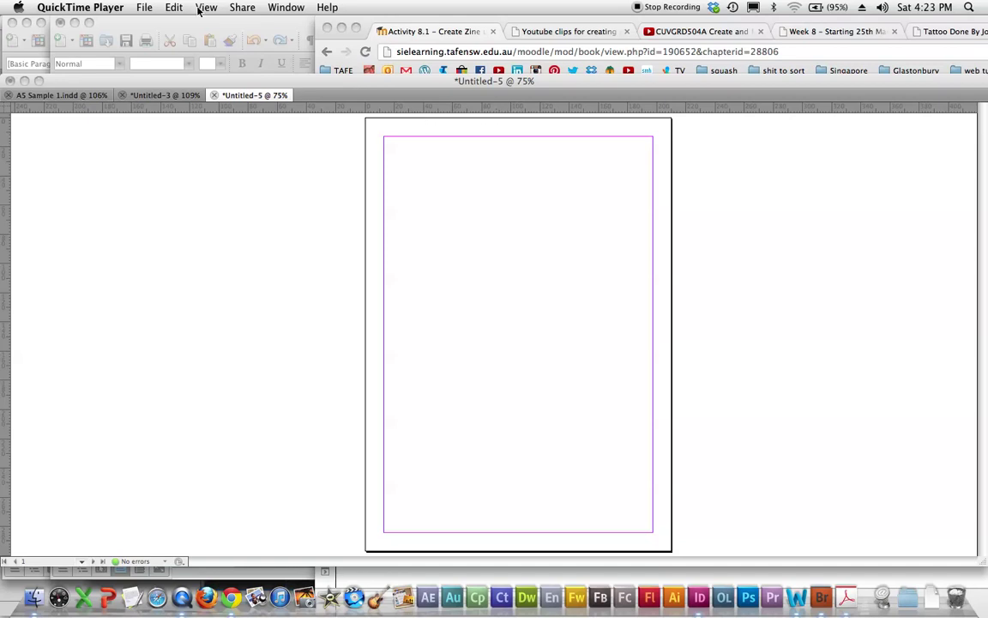
# Step: Set up a new 8-page A5 document with linked 5 mm margins and linked 3 mm bleed
pyautogui.click(700, 598)
pyautogui.click(102, 7)
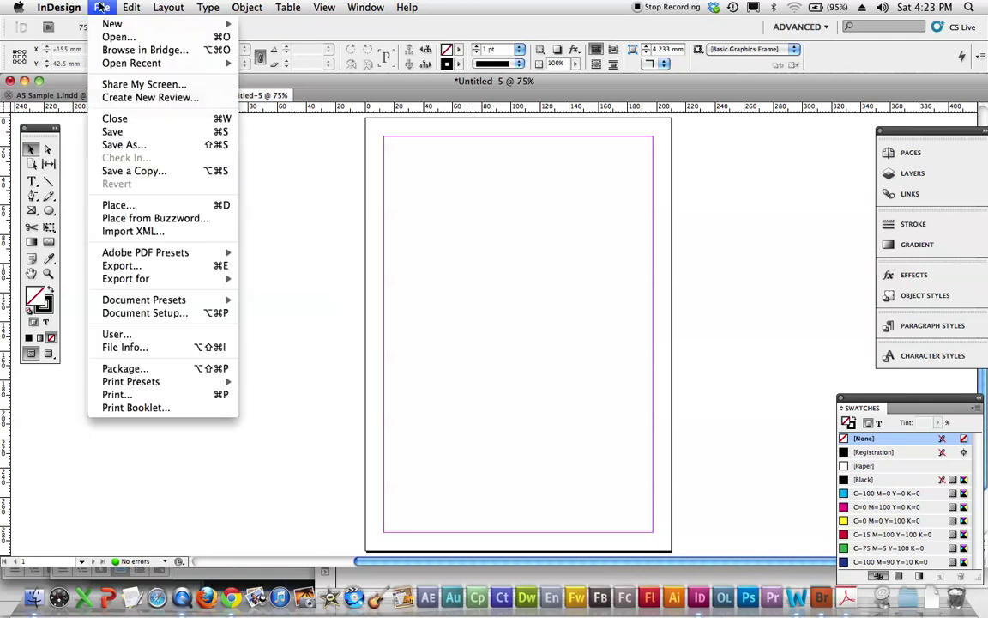
pyautogui.moveTo(124, 29)
pyautogui.click(274, 24)
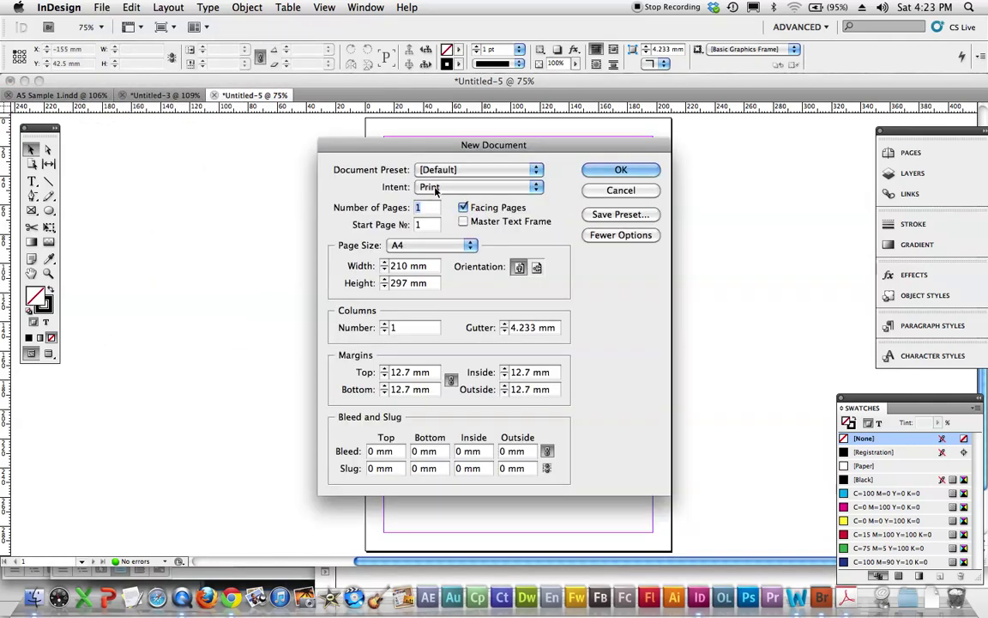
pyautogui.write('1')
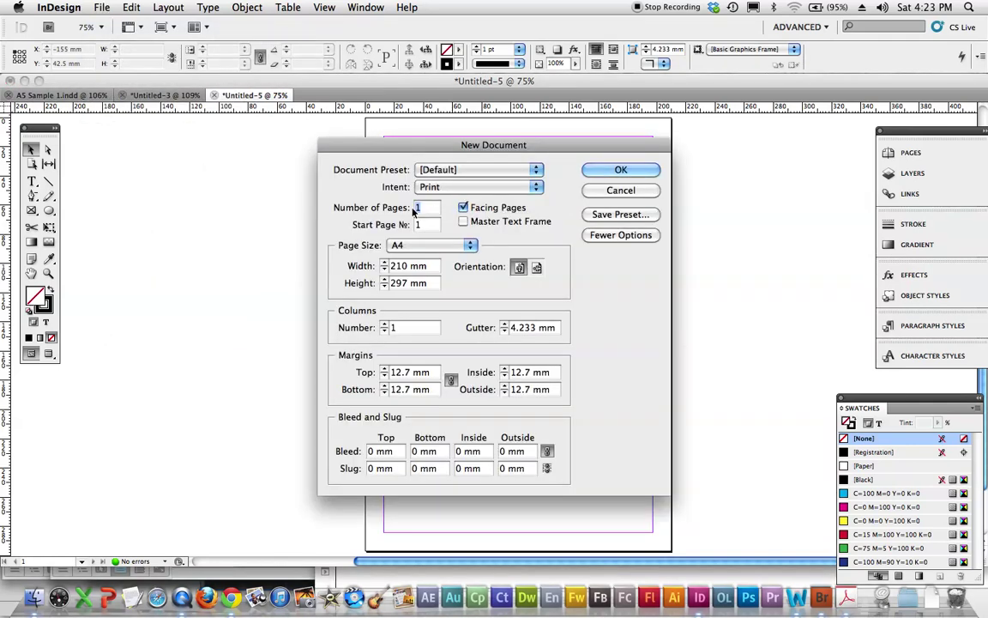
pyautogui.write('8')
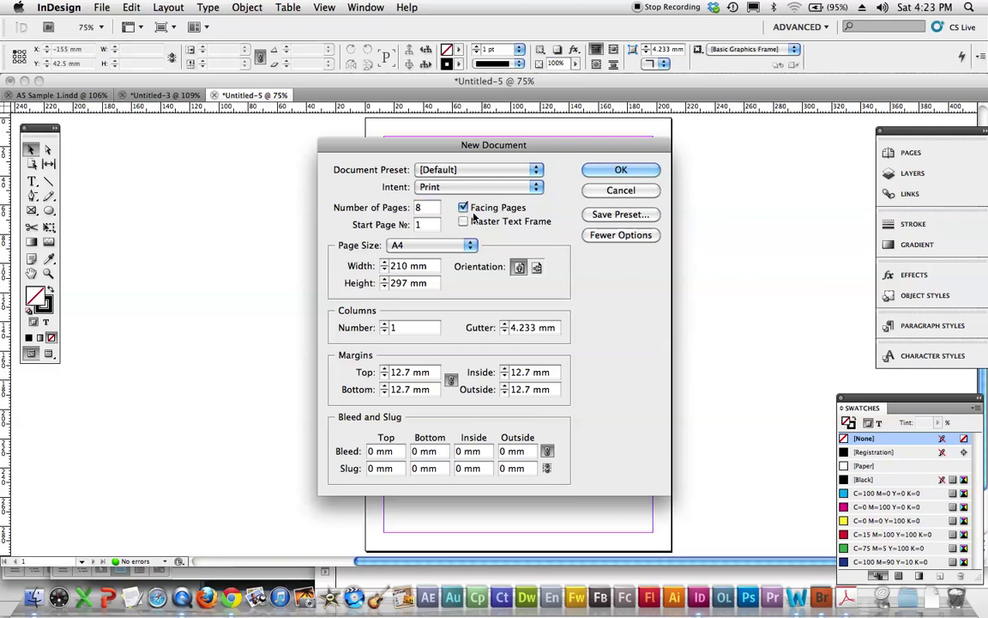
pyautogui.click(412, 245)
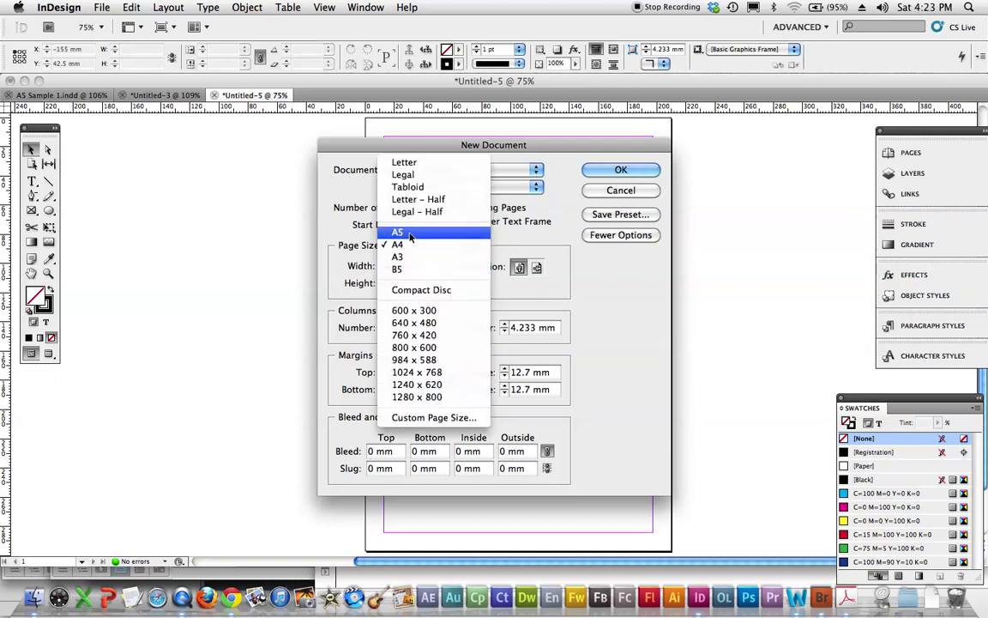
pyautogui.click(402, 232)
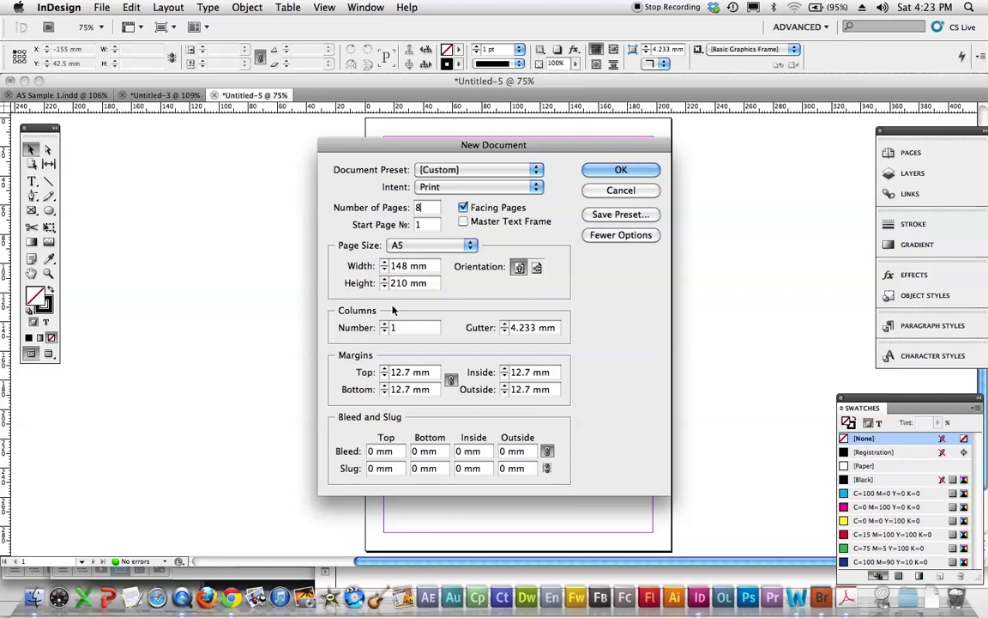
pyautogui.doubleClick(399, 372)
pyautogui.write('5')
pyautogui.click(451, 380)
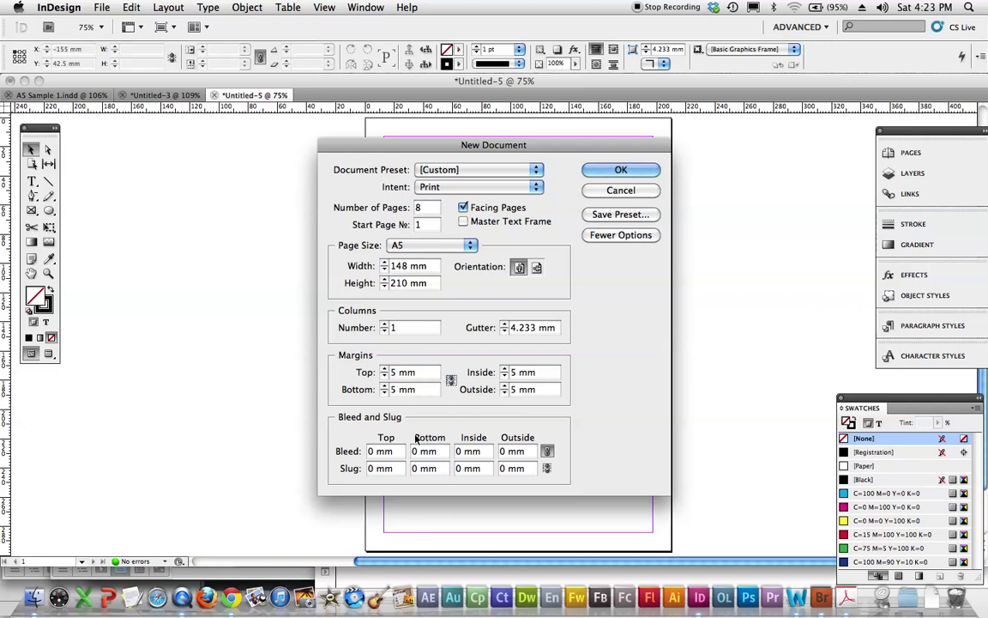
pyautogui.write('3')
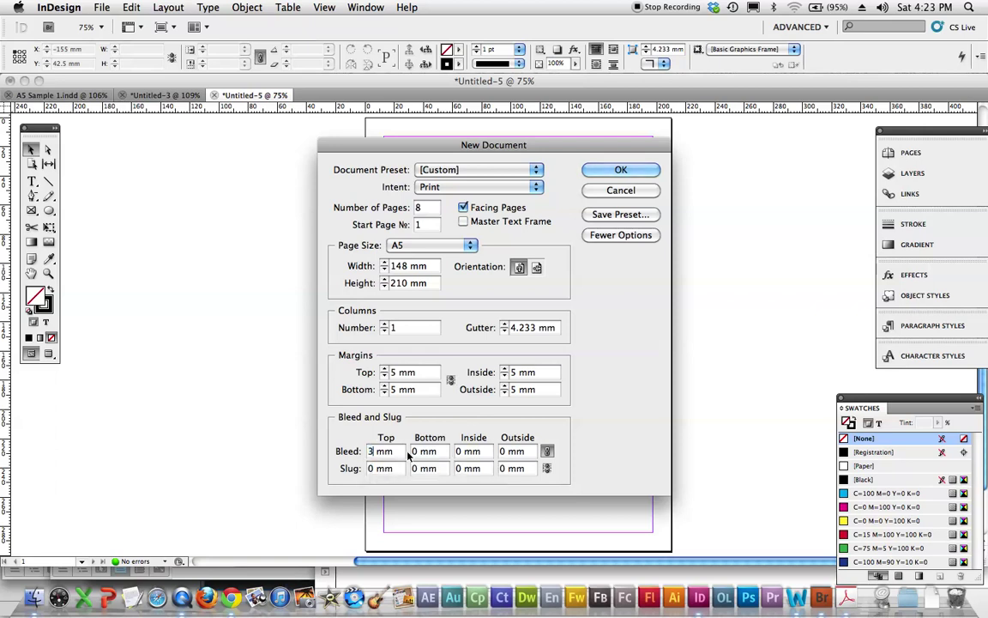
pyautogui.click(548, 451)
# Step: Create the document, show the Pages panel and display the blank pages 2–3 spread
pyautogui.click(630, 171)
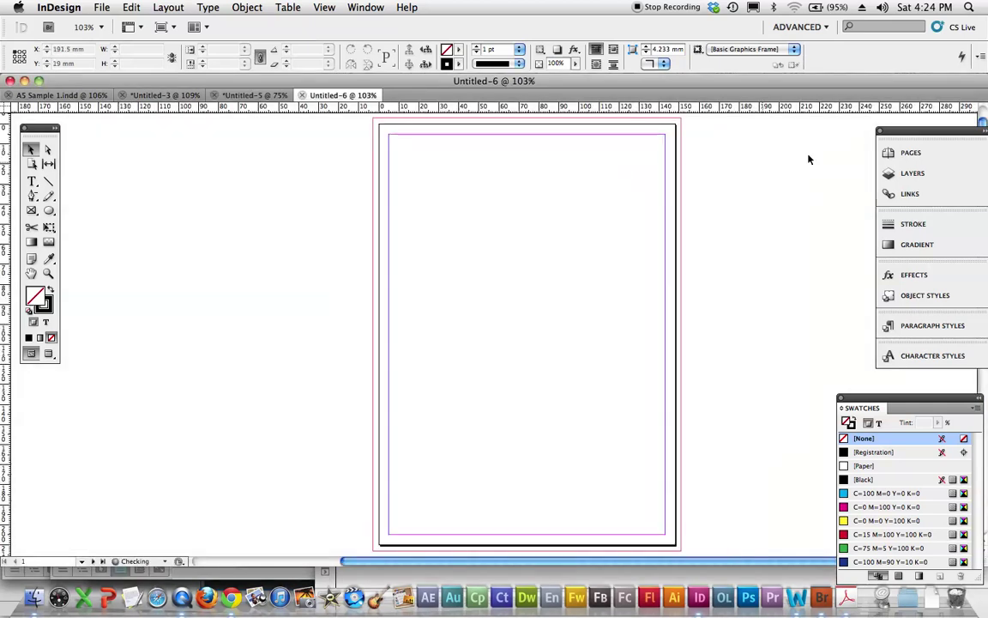
pyautogui.click(909, 153)
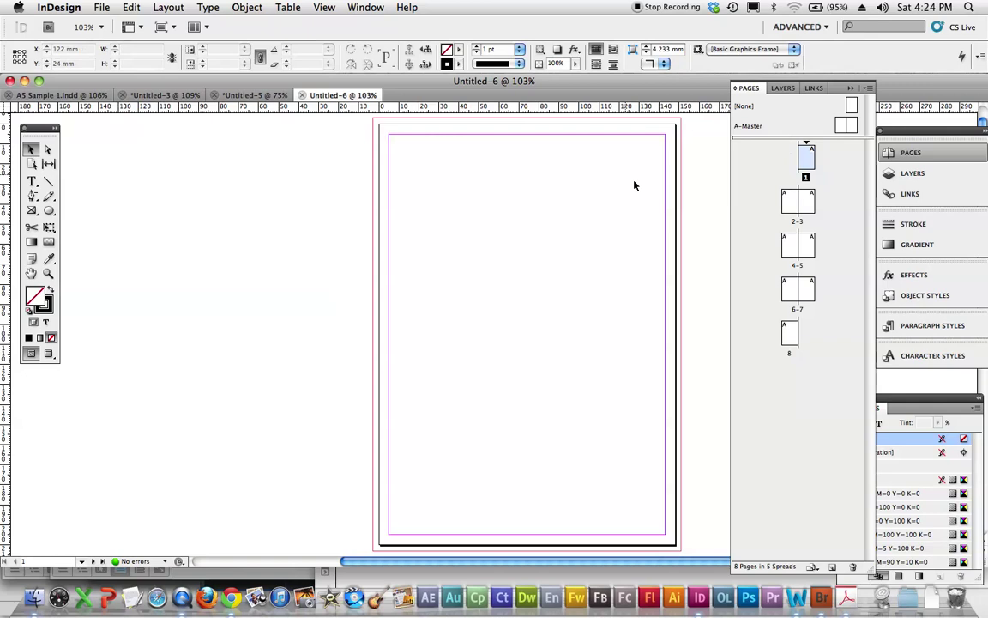
pyautogui.doubleClick(794, 161)
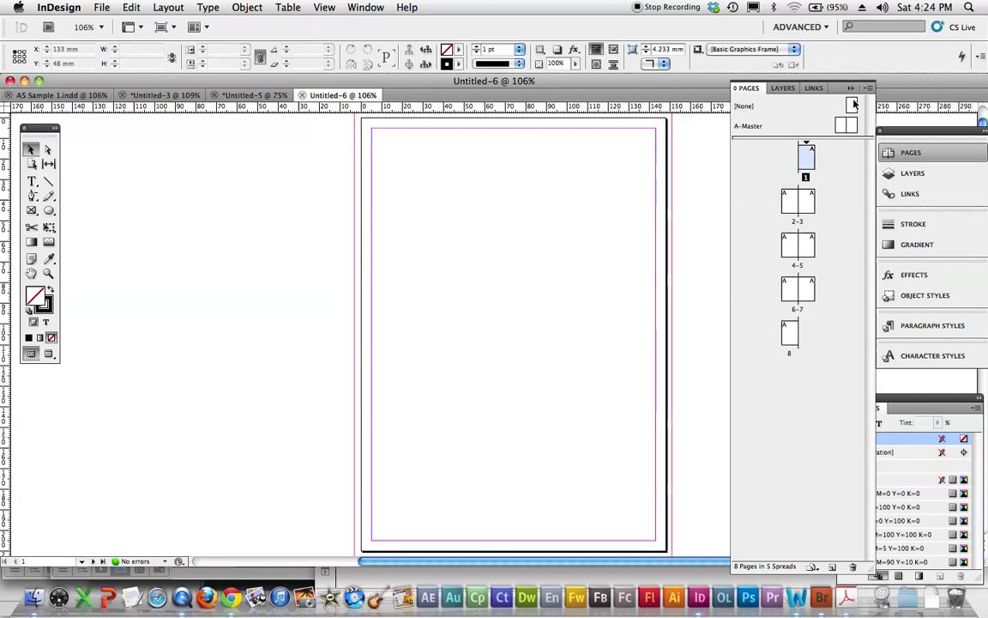
pyautogui.click(799, 223)
pyautogui.doubleClick(799, 222)
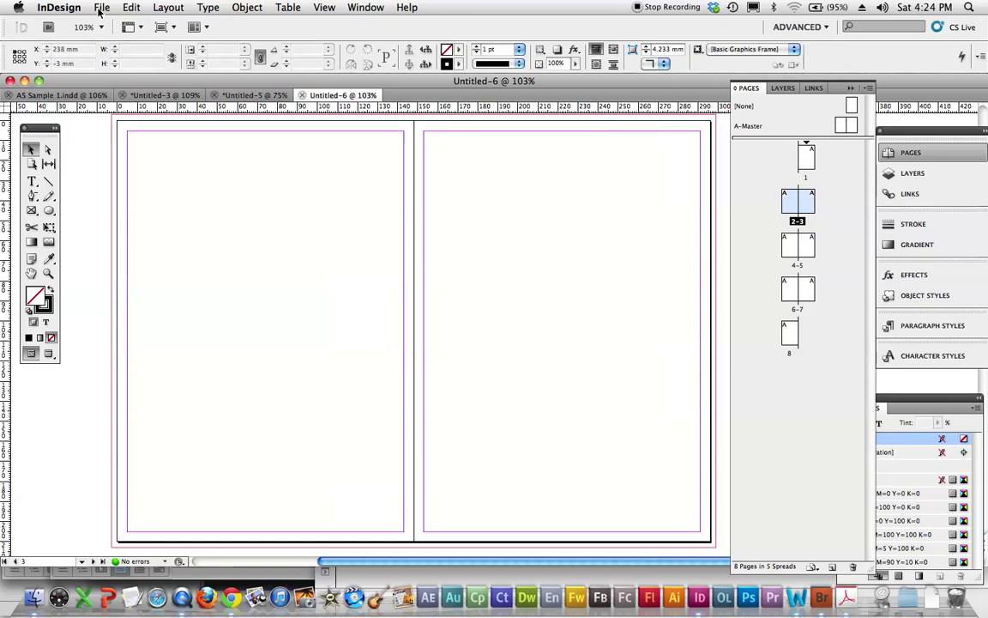
# Step: Place Fire_tattoo_129.jpg from the images folder as a frame filling page 3 to the bleed
pyautogui.click(101, 7)
pyautogui.click(153, 205)
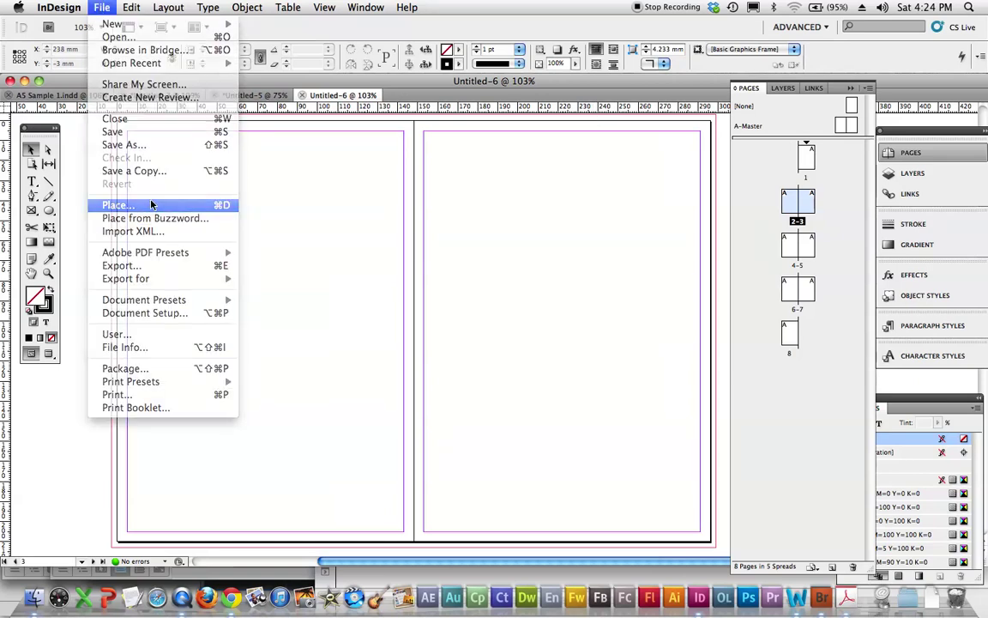
pyautogui.click(496, 148)
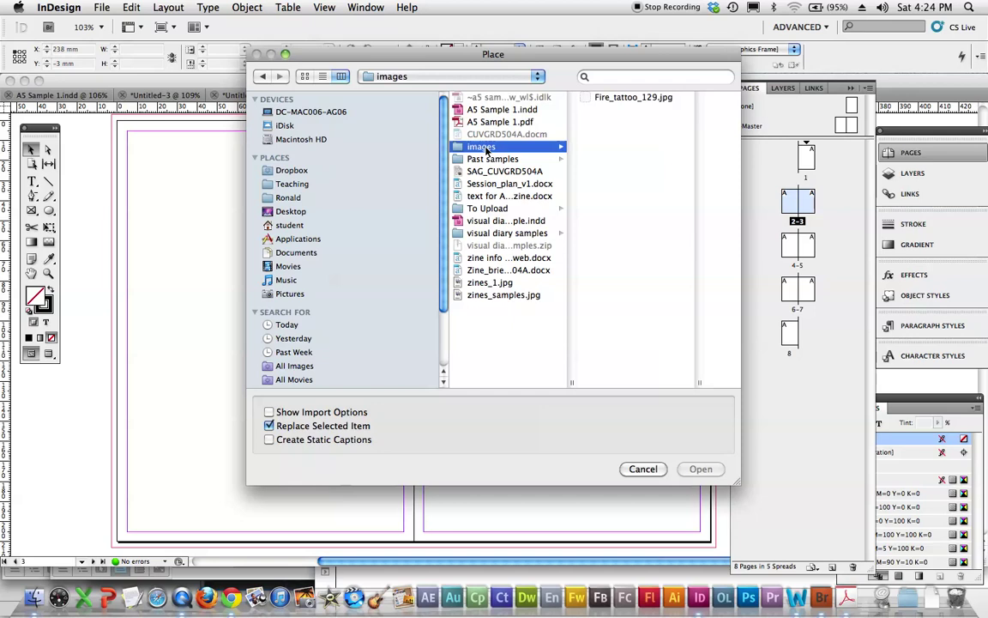
pyautogui.click(618, 98)
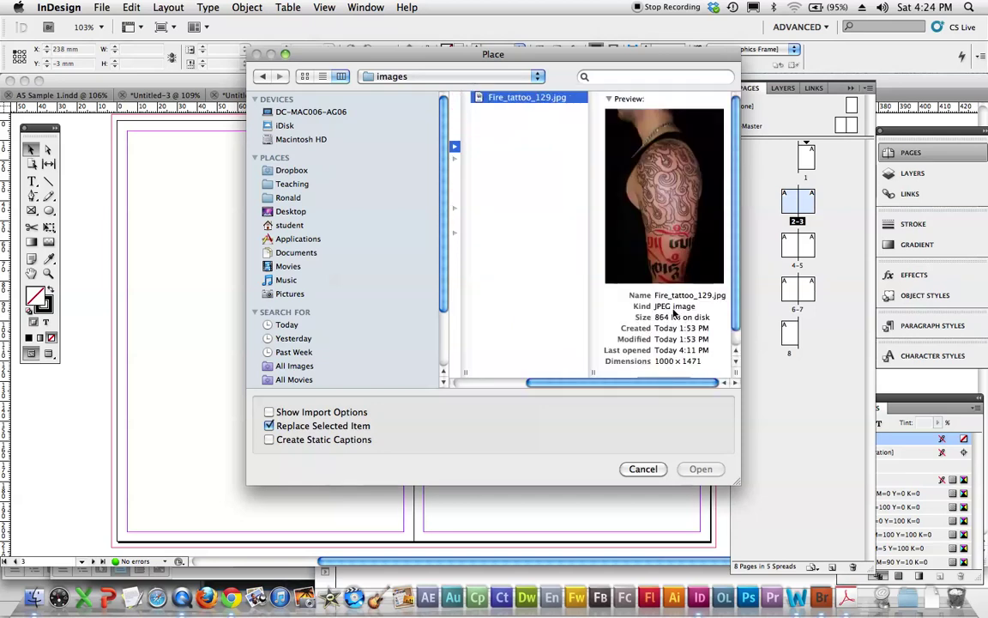
pyautogui.click(699, 468)
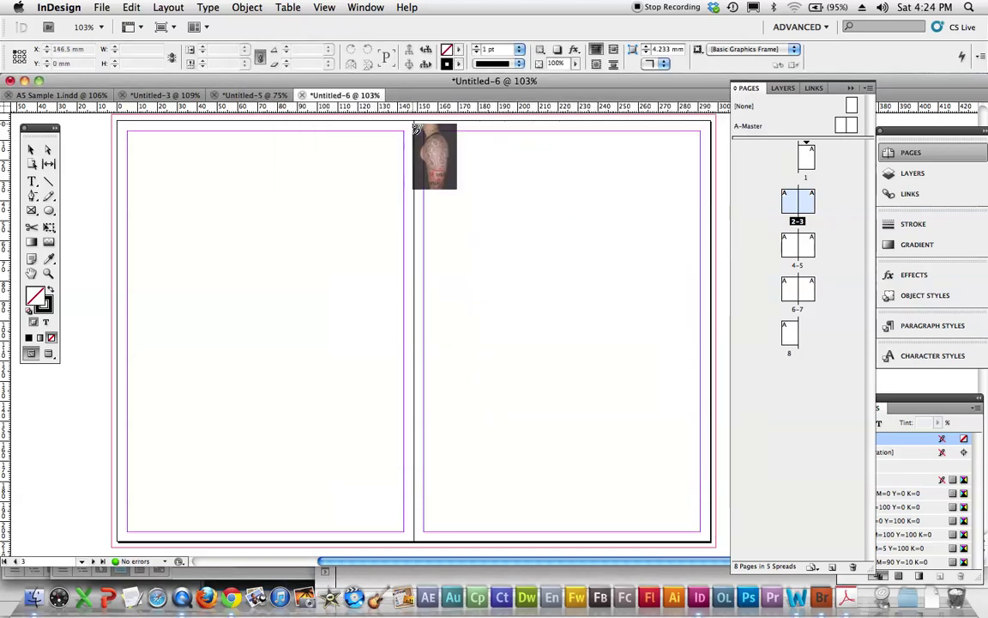
pyautogui.moveTo(423, 129); pyautogui.dragTo(719, 550)
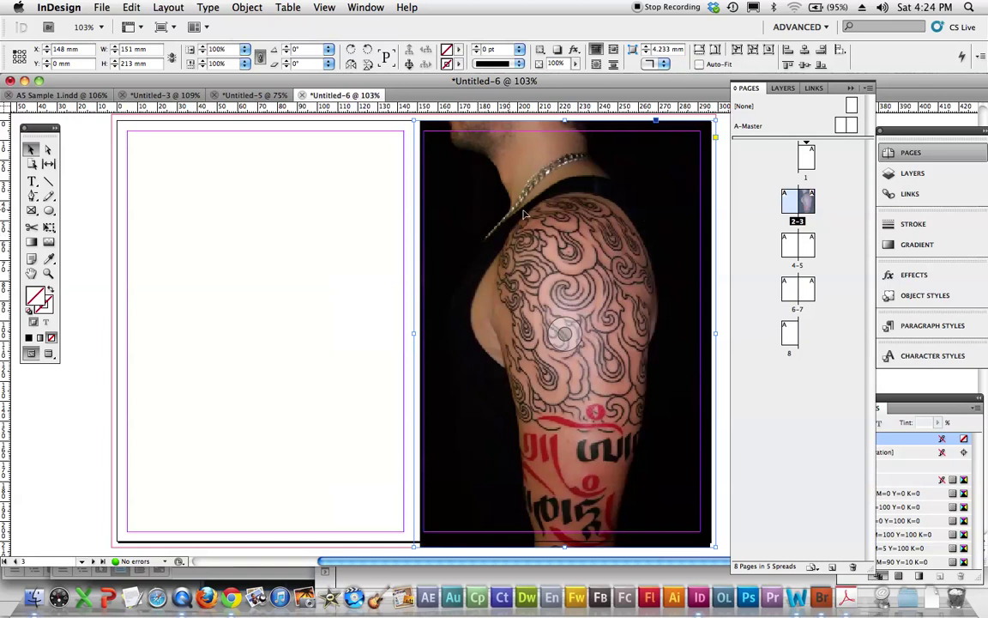
# Step: Draw a text frame on page 2 and place 'text for A5 tattoo zine.docx' into it
pyautogui.click(32, 181)
pyautogui.moveTo(137, 156); pyautogui.dragTo(360, 496)
pyautogui.click(101, 7)
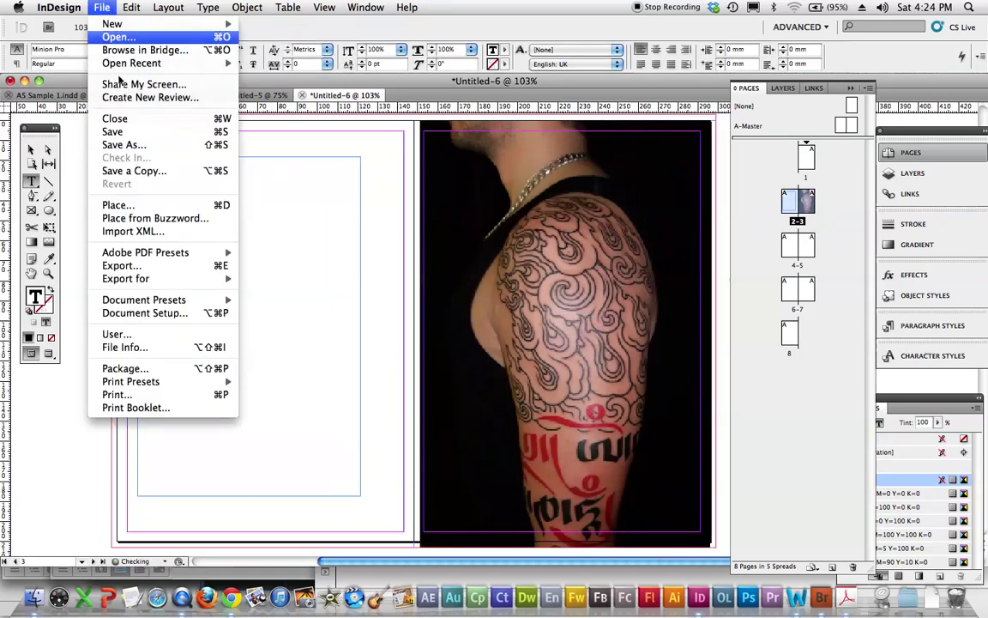
pyautogui.click(117, 205)
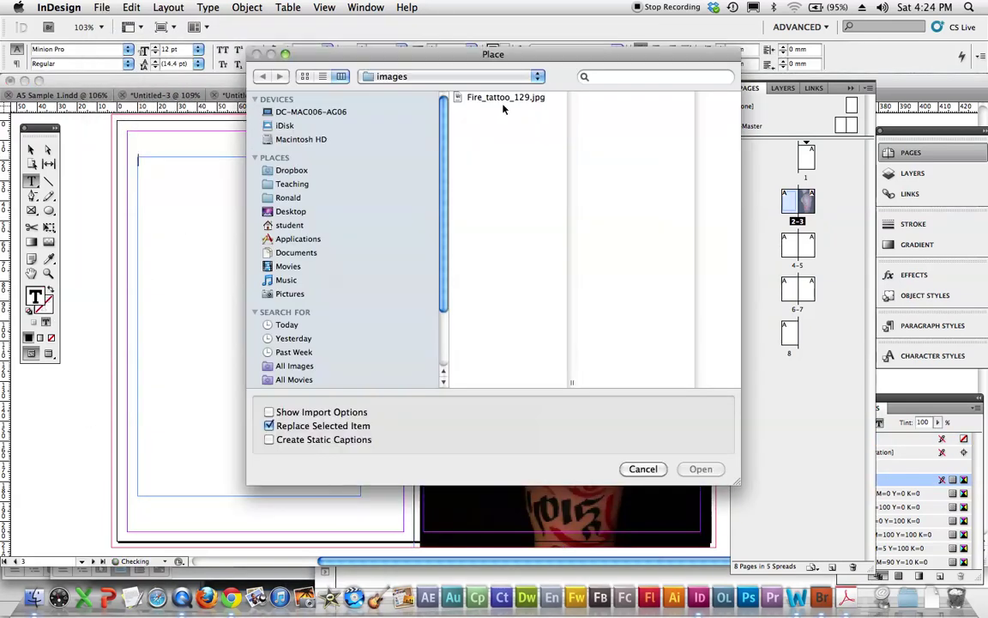
pyautogui.click(459, 79)
pyautogui.click(459, 90)
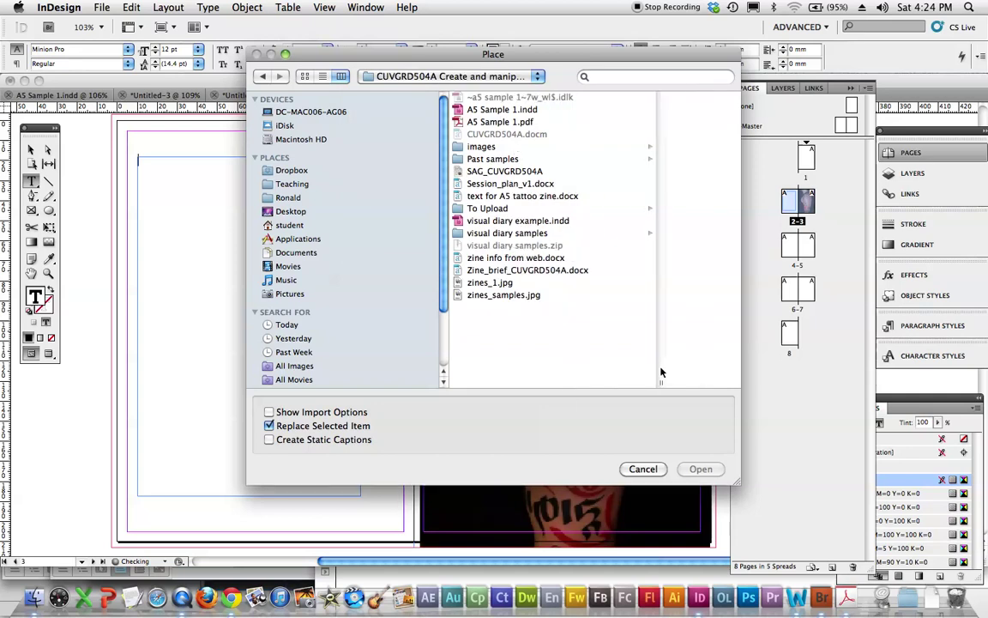
pyautogui.click(508, 197)
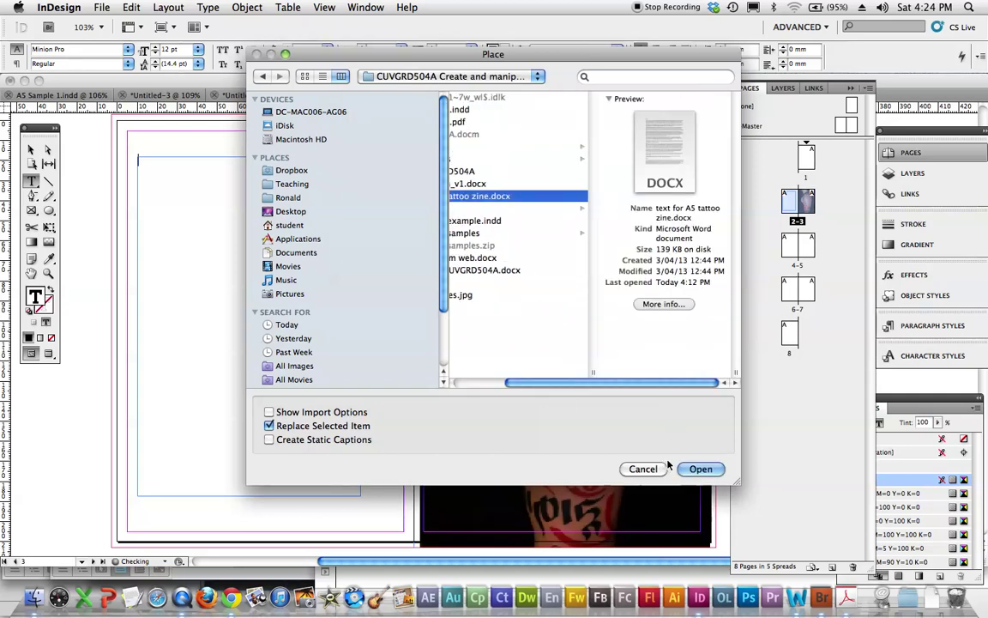
pyautogui.click(699, 468)
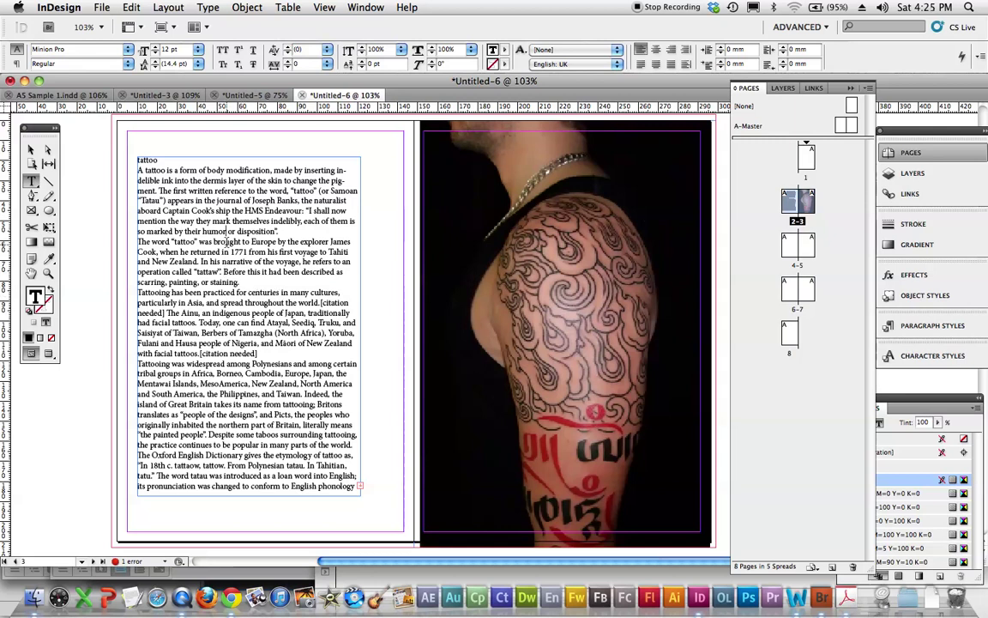
# Step: Delete the opening paragraphs, move the old frame aside and paste the text into a new frame
pyautogui.moveTo(264, 353); pyautogui.dragTo(148, 169)
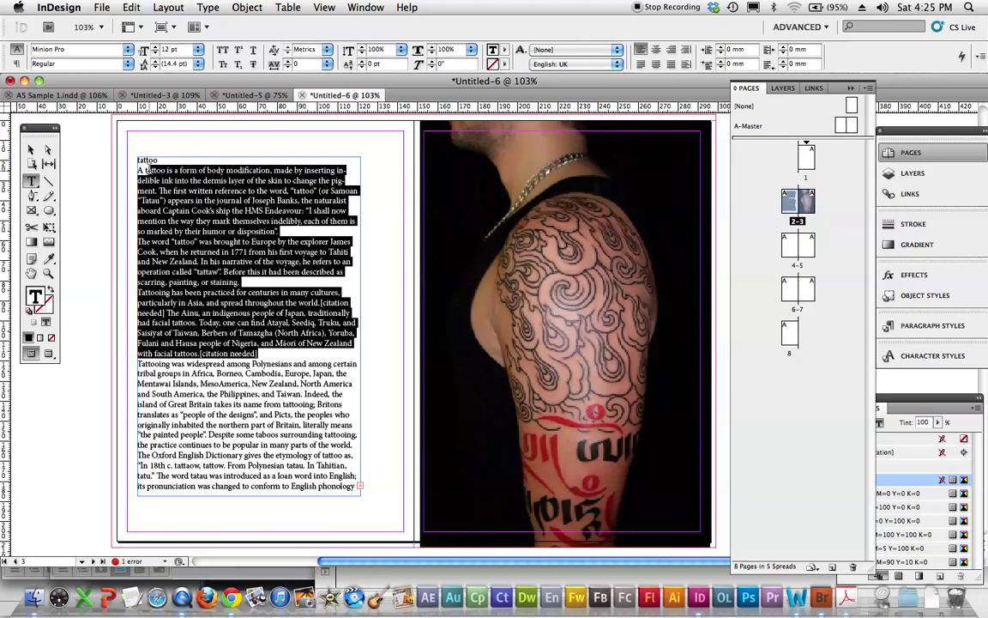
pyautogui.press('BackSpace')
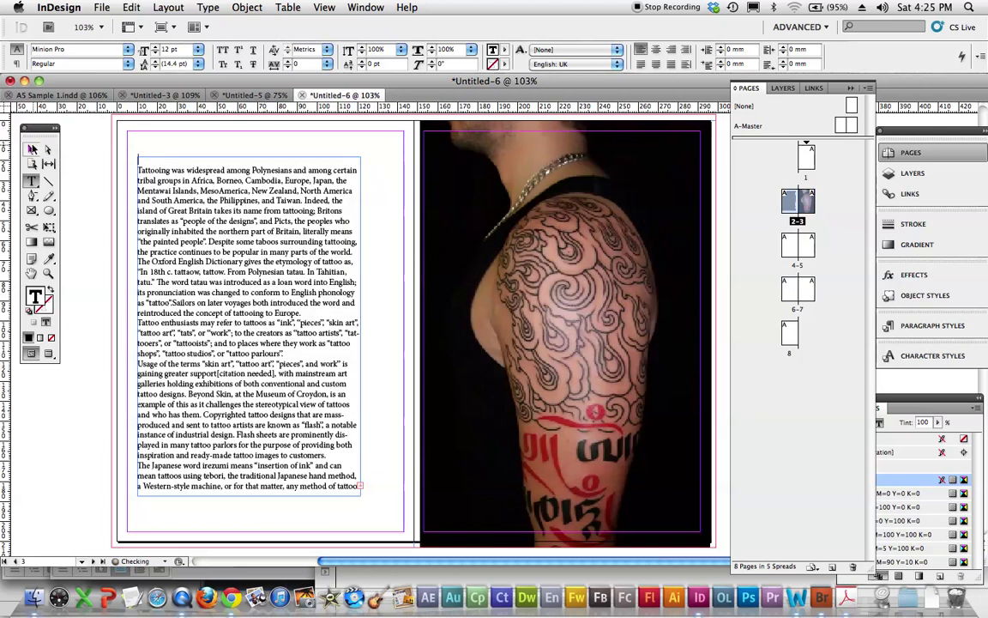
pyautogui.press('Escape')
pyautogui.moveTo(254, 221); pyautogui.dragTo(1, 412)
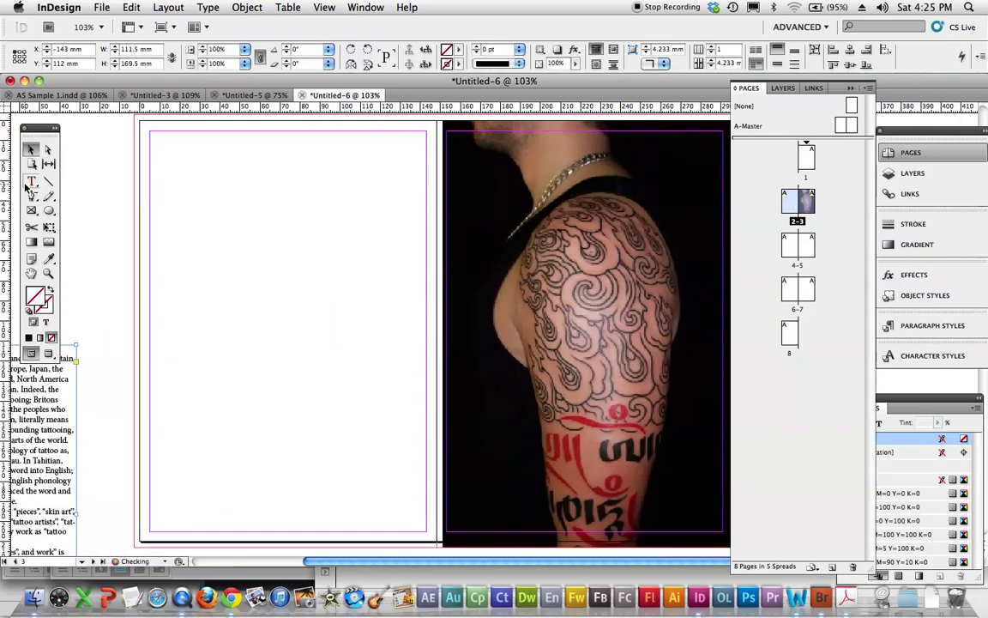
pyautogui.click(32, 181)
pyautogui.moveTo(187, 190)
pyautogui.mouseDown()
pyautogui.moveTo(216, 278)
pyautogui.moveTo(338, 441)
pyautogui.moveTo(351, 502)
pyautogui.mouseUp()
pyautogui.hotkey('ctrl', 'v')
# Step: Set all the text to Myriad Pro Regular and enlarge the heading 'tattoo'
pyautogui.hotkey('ctrl', 'a')
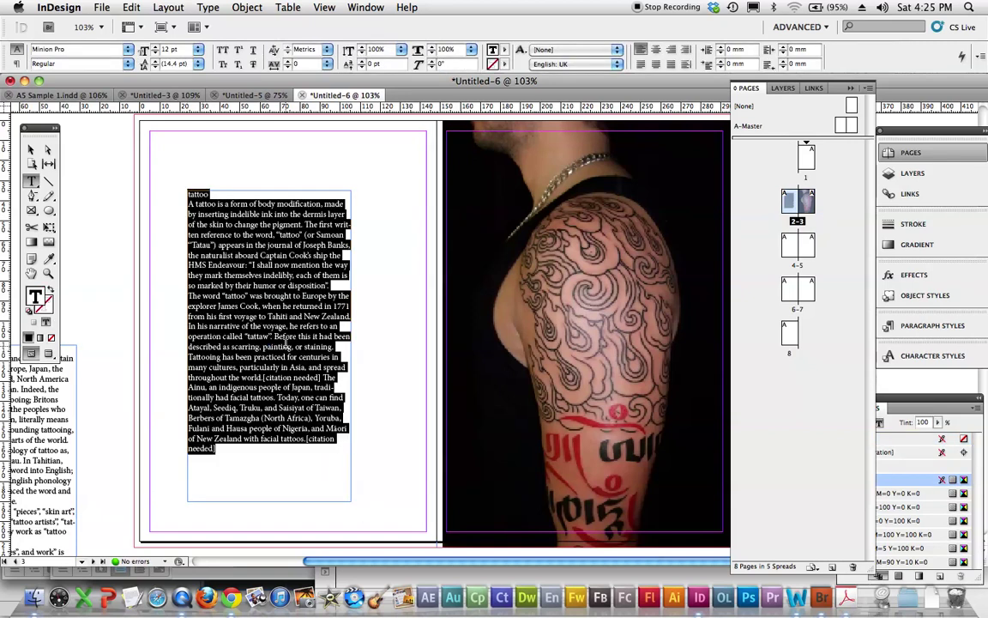
pyautogui.click(128, 49)
pyautogui.moveTo(139, 215)
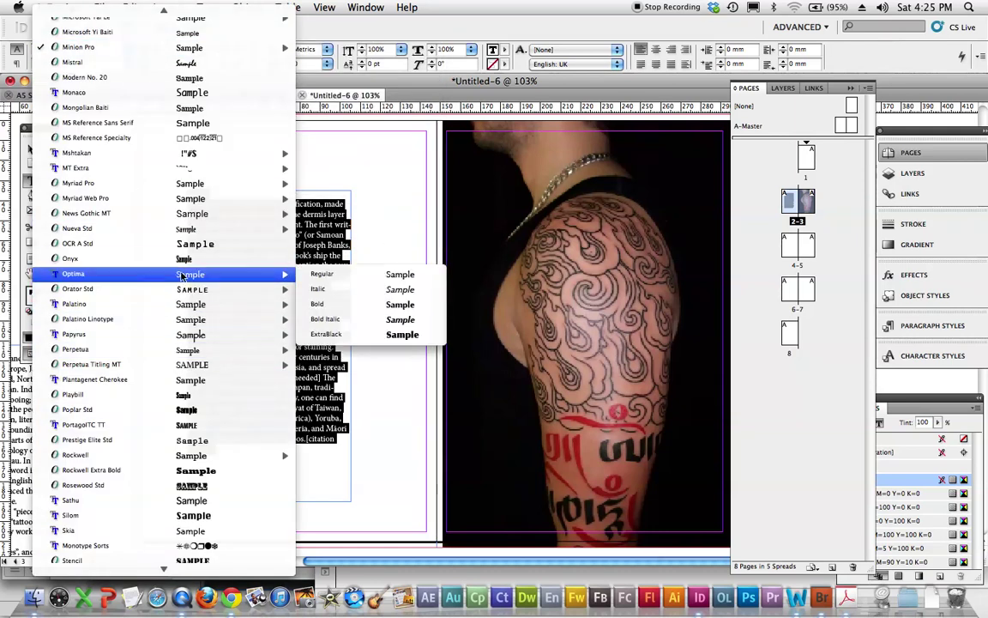
pyautogui.moveTo(249, 182)
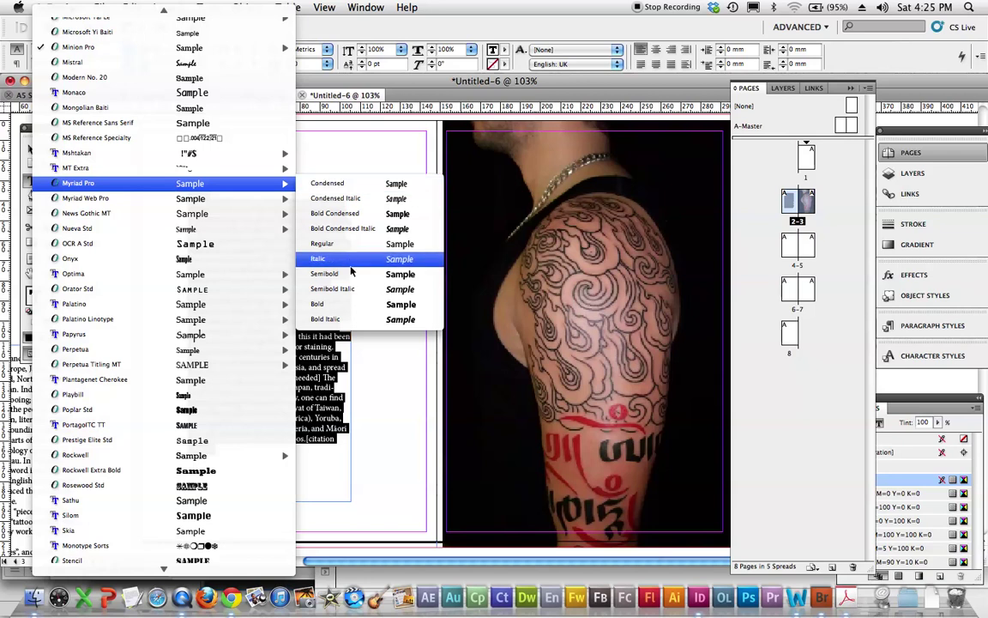
pyautogui.click(321, 243)
pyautogui.click(216, 193)
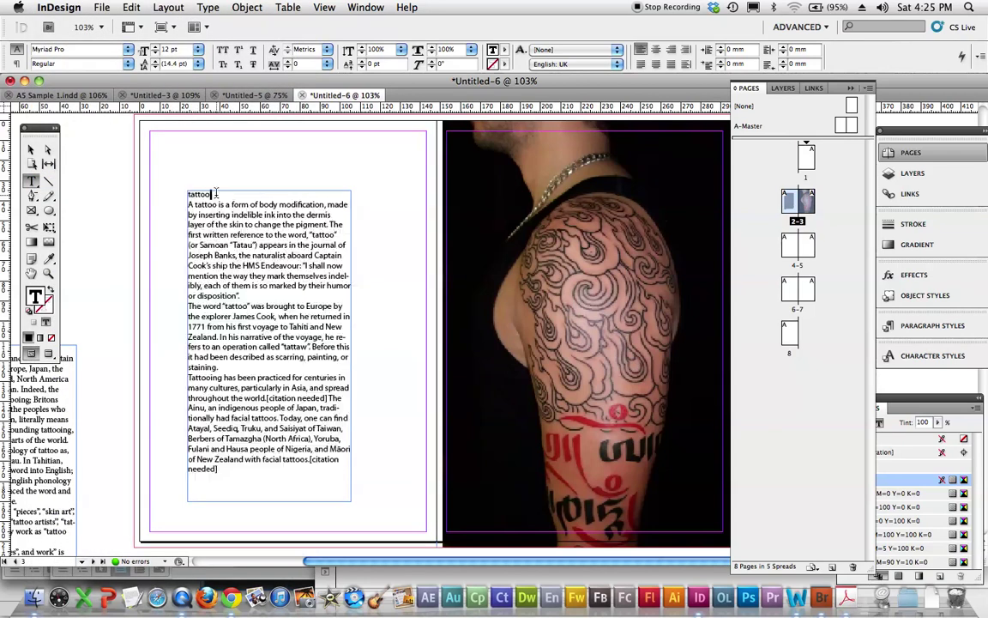
pyautogui.press('super+shift+period')
pyautogui.press('super+shift+period')
pyautogui.press('super+shift+period')
pyautogui.press('super+shift+period')
pyautogui.press('super+shift+period')
pyautogui.press('super+shift+period')
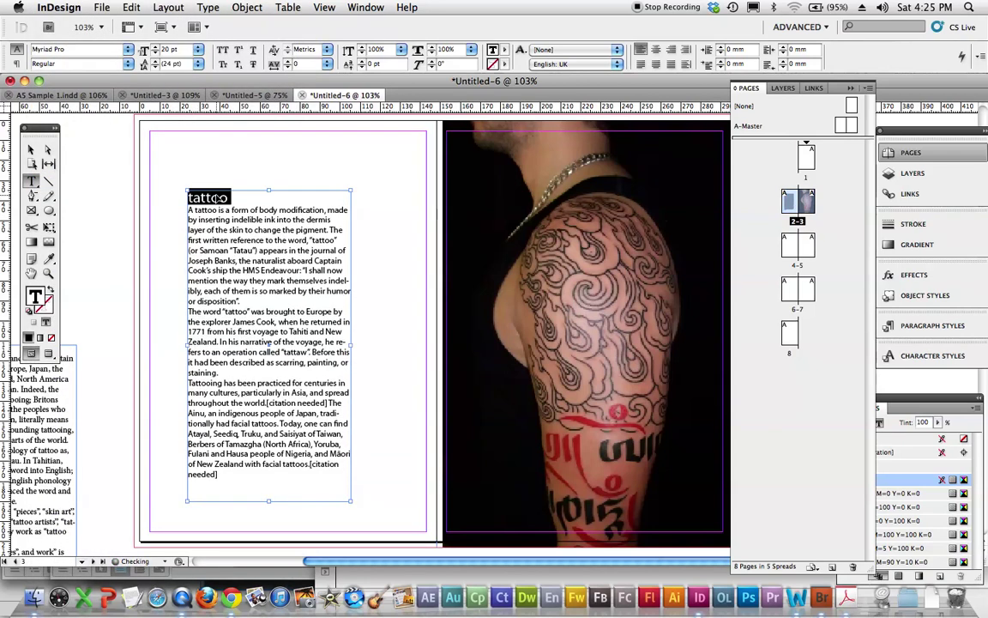
# Step: Make the body text 10 pt on 14 pt leading with added space after paragraphs
pyautogui.click(199, 224)
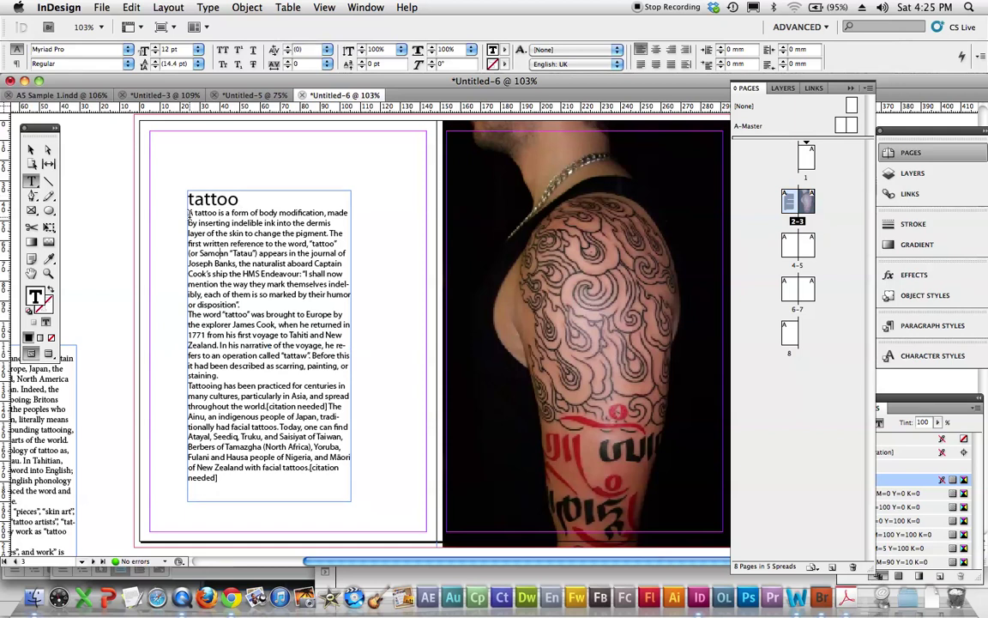
pyautogui.click(190, 214)
pyautogui.press('super+shift+End')
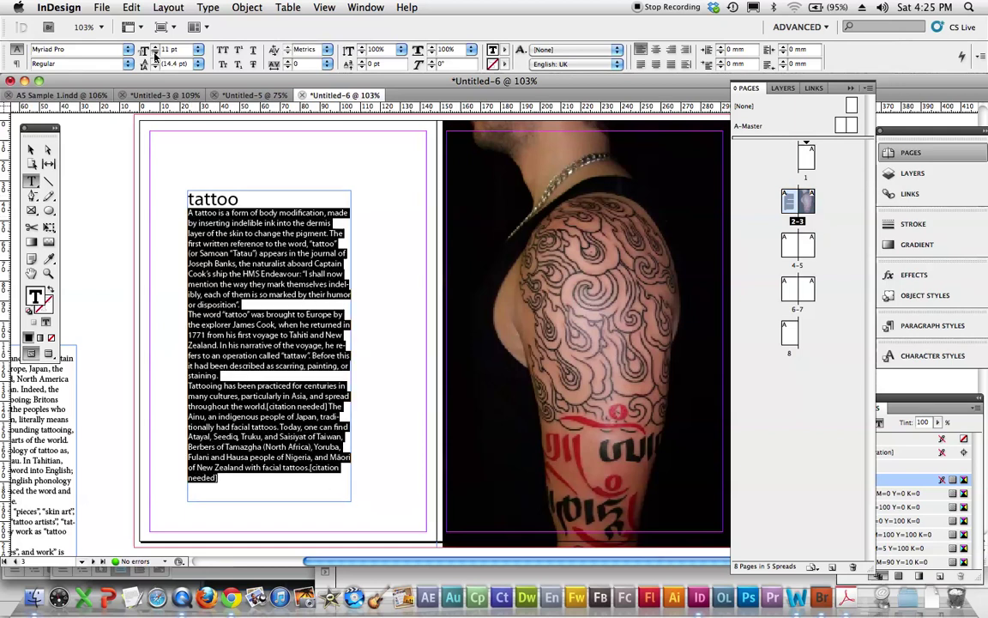
pyautogui.click(155, 52)
pyautogui.click(154, 53)
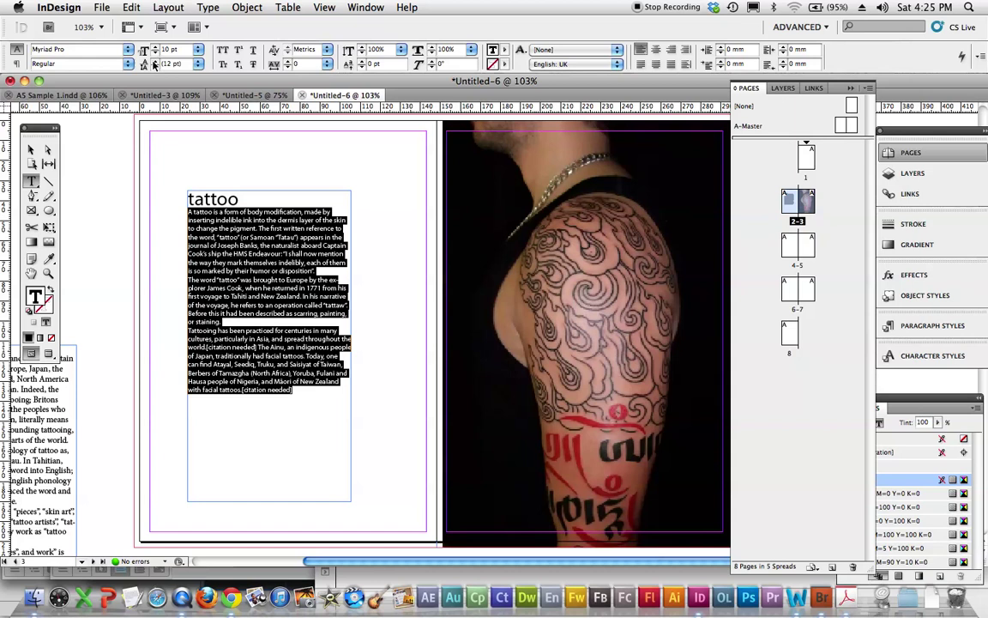
pyautogui.click(155, 63)
pyautogui.click(155, 63)
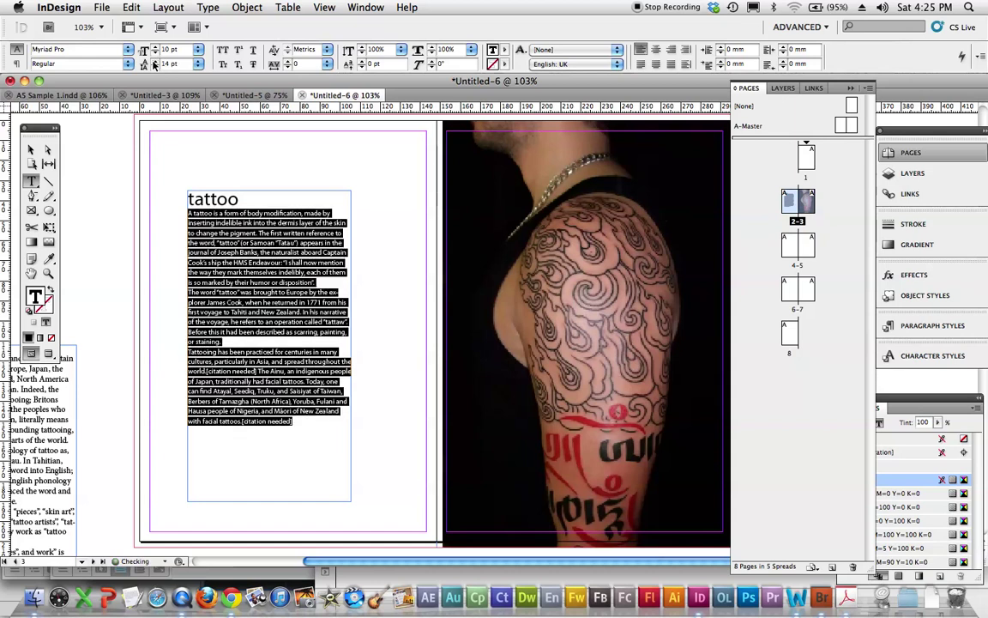
pyautogui.click(16, 63)
pyautogui.click(307, 47)
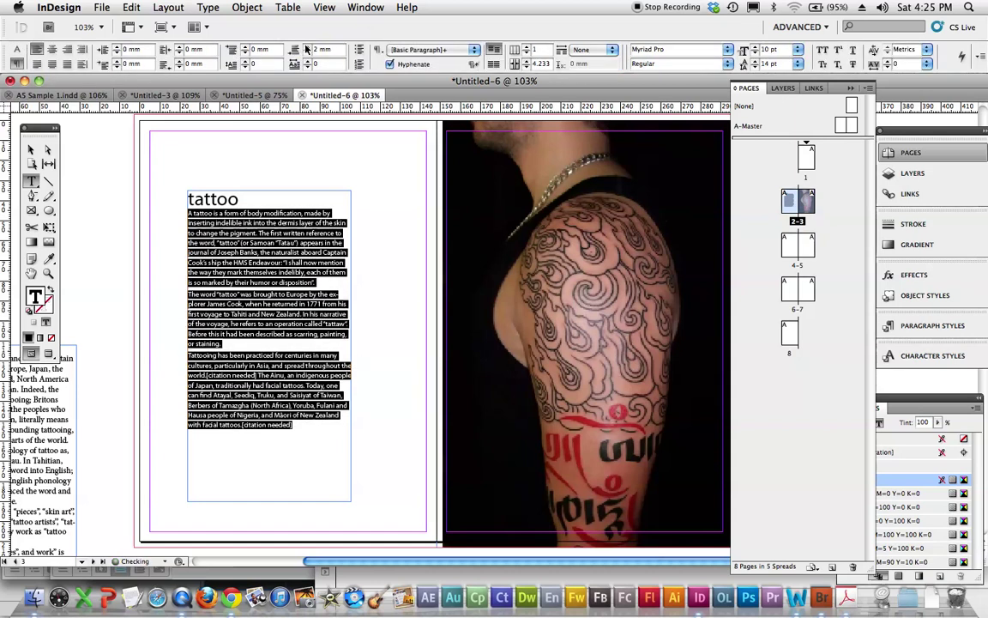
pyautogui.click(306, 47)
pyautogui.click(306, 48)
# Step: Move the text frame higher, shorten it from the bottom, and switch to another open document
pyautogui.press('Escape')
pyautogui.click(171, 161)
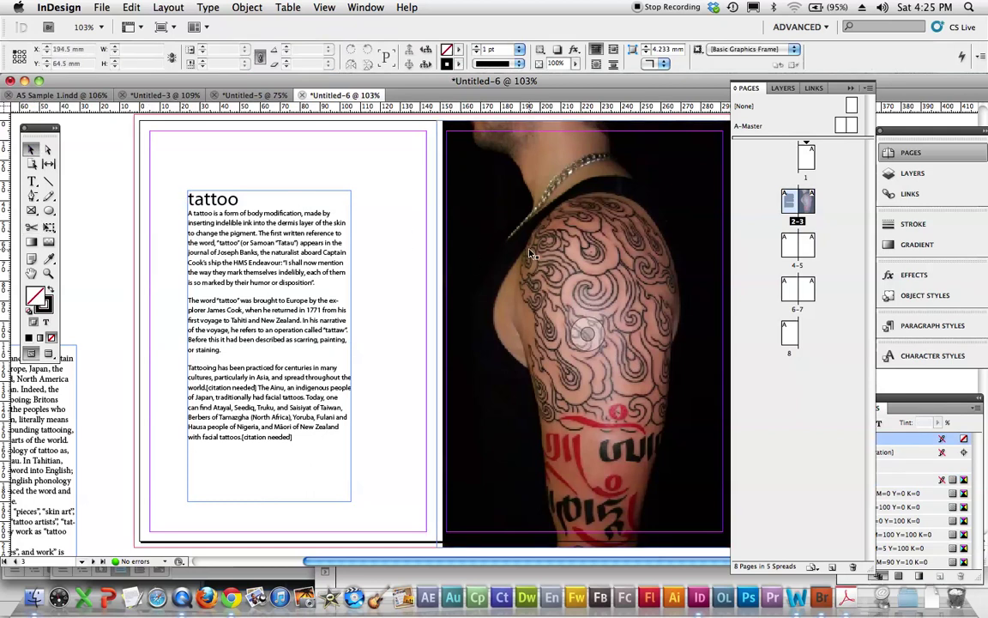
pyautogui.moveTo(257, 227); pyautogui.dragTo(255, 175)
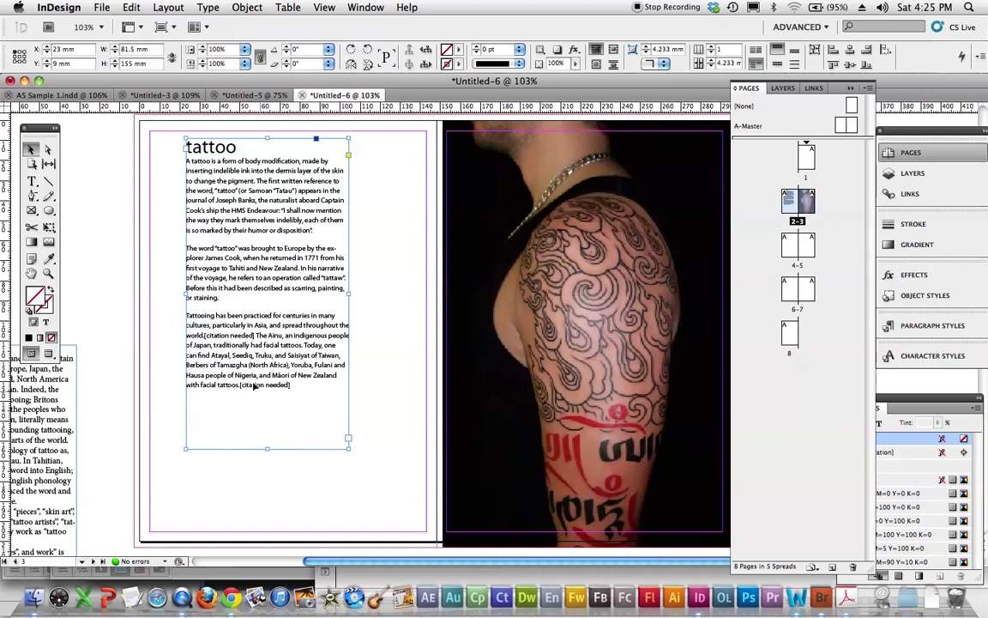
pyautogui.moveTo(266, 447); pyautogui.dragTo(266, 424)
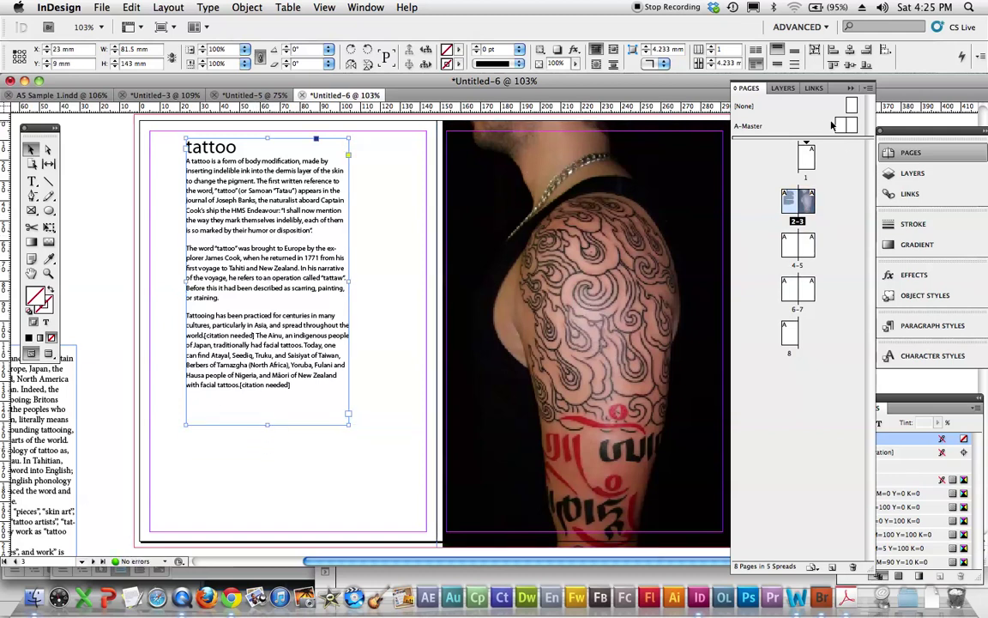
pyautogui.click(249, 95)
# Step: Switch to A5 Sample 1.indd and view its COVER page and the 2–3 tattoo spread
pyautogui.click(156, 95)
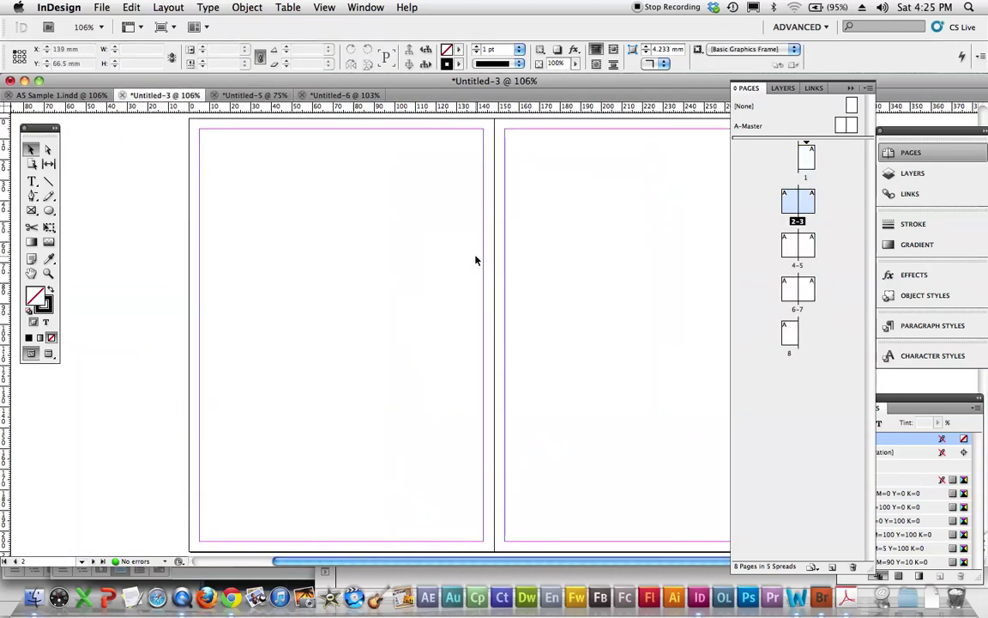
pyautogui.click(76, 95)
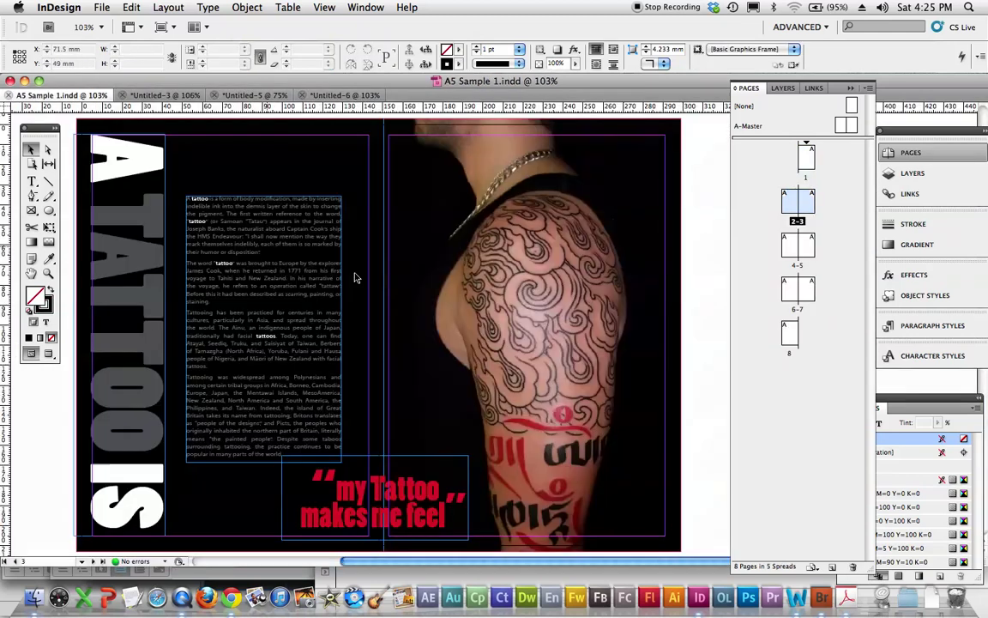
pyautogui.doubleClick(805, 157)
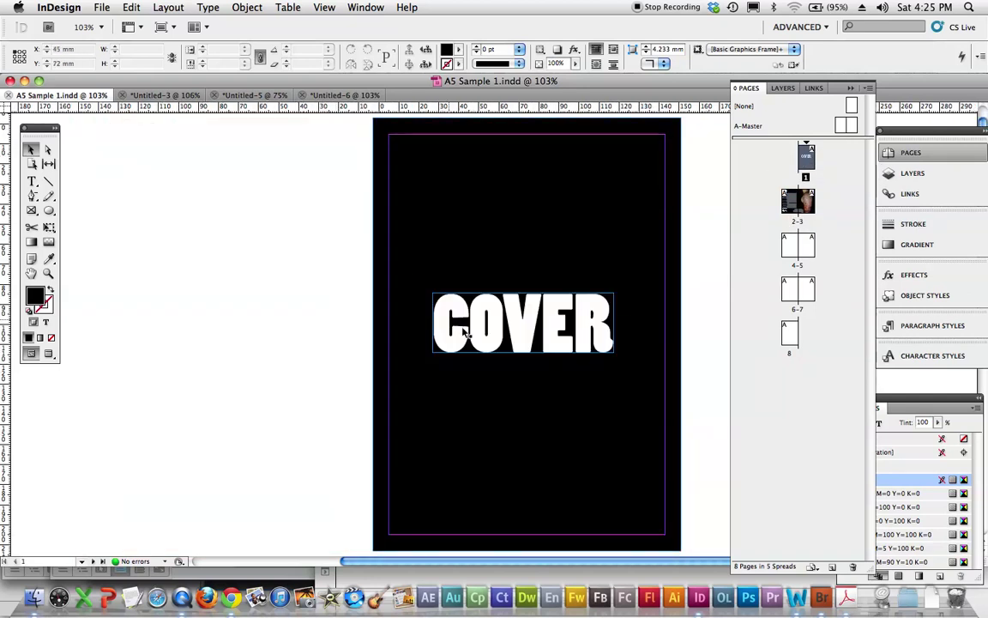
pyautogui.doubleClick(797, 223)
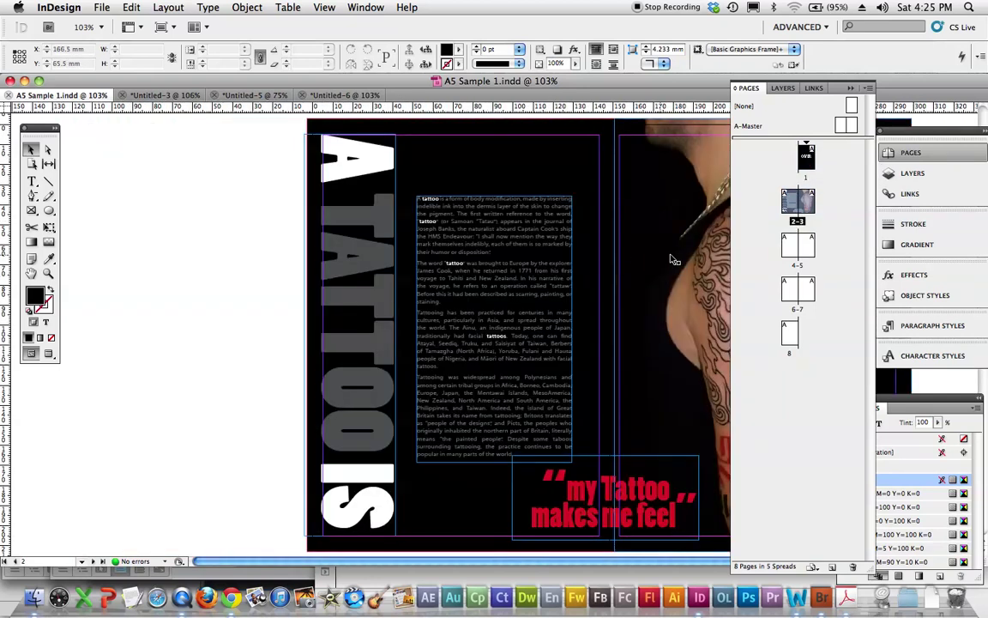
pyautogui.hscroll(5, 674, 259)
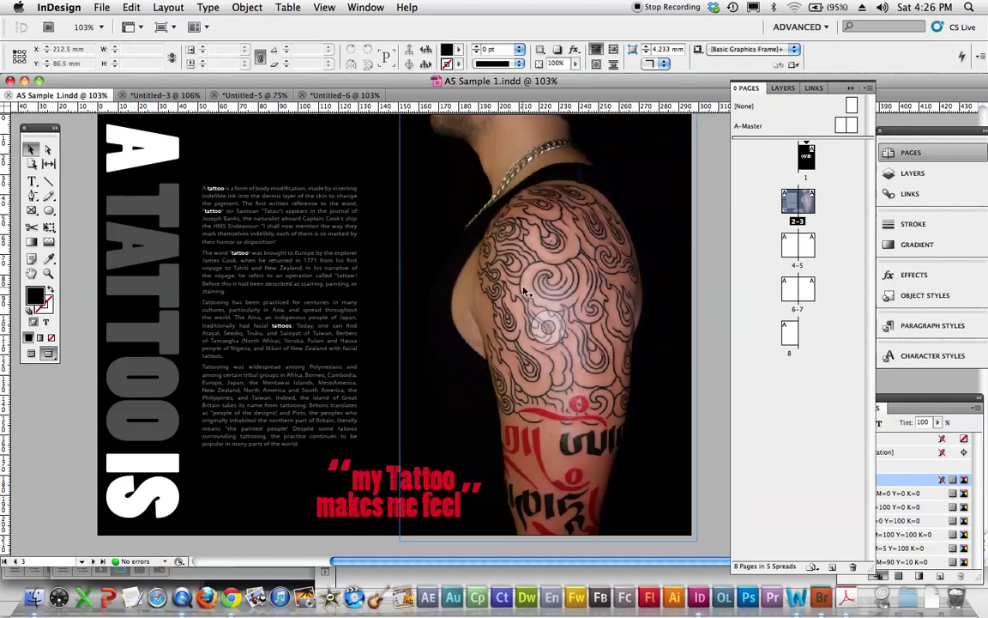
# Step: Check the blank 4–5 and 6–7 spreads, then return to spread 2–3 and pan to the tattooed arm
pyautogui.doubleClick(798, 245)
pyautogui.click(796, 309)
pyautogui.doubleClick(797, 308)
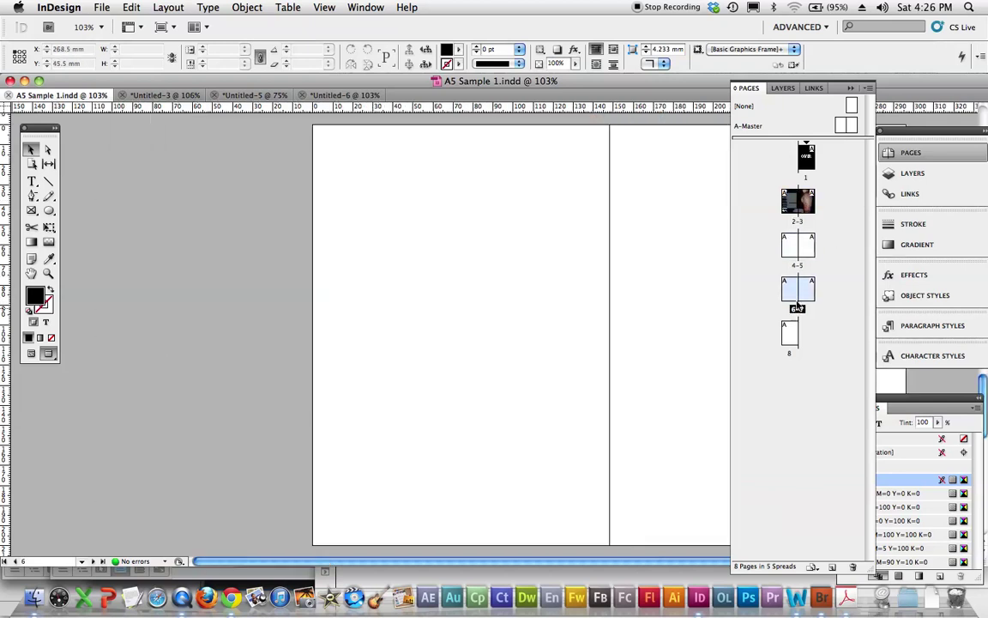
pyautogui.doubleClick(802, 206)
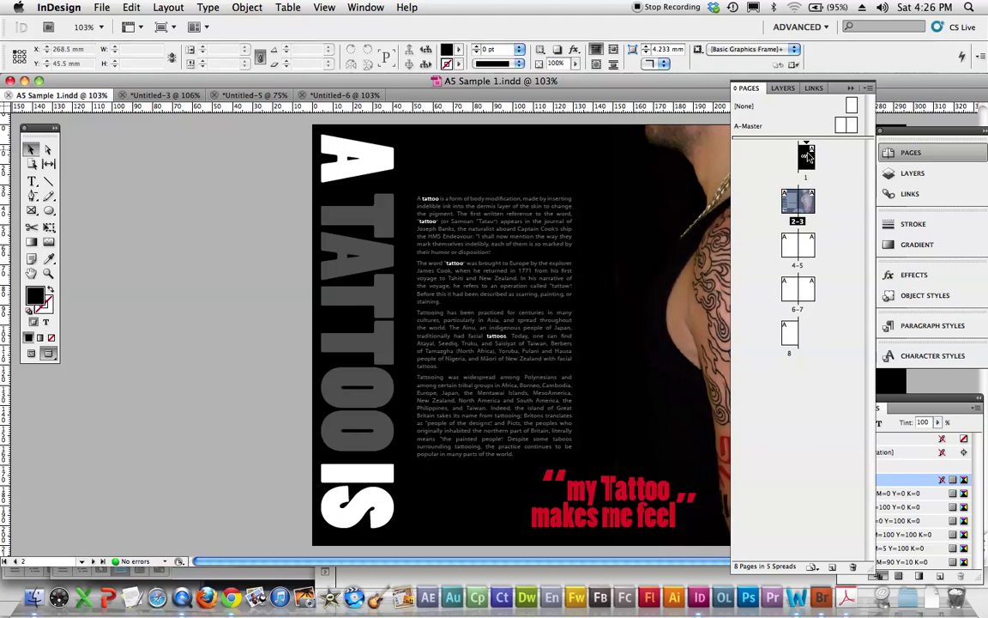
pyautogui.doubleClick(807, 157)
pyautogui.scroll(-1, 521, 273)
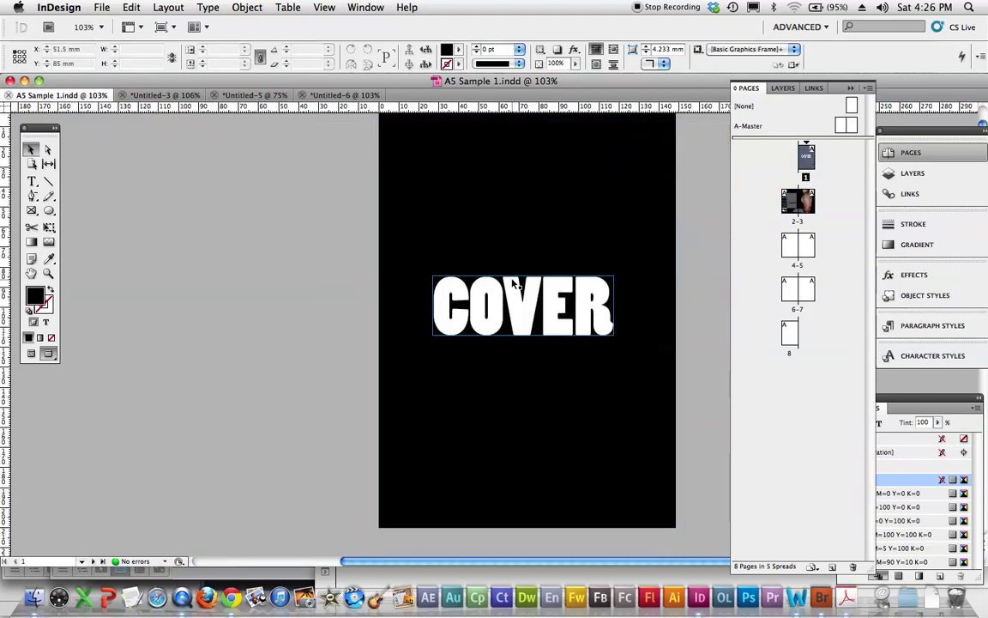
pyautogui.doubleClick(797, 206)
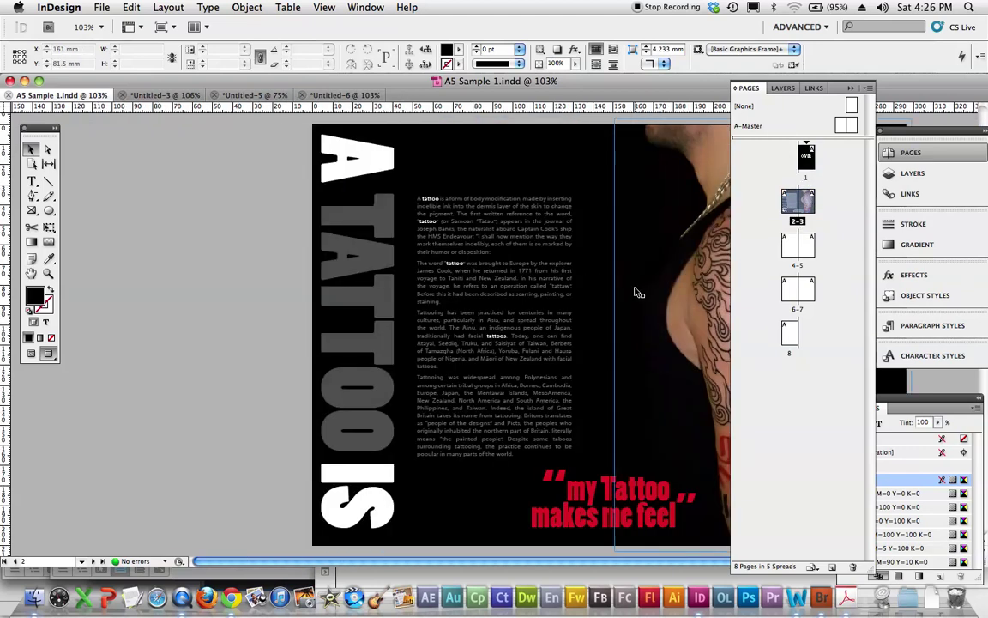
pyautogui.moveTo(659, 273); pyautogui.dragTo(442, 268)
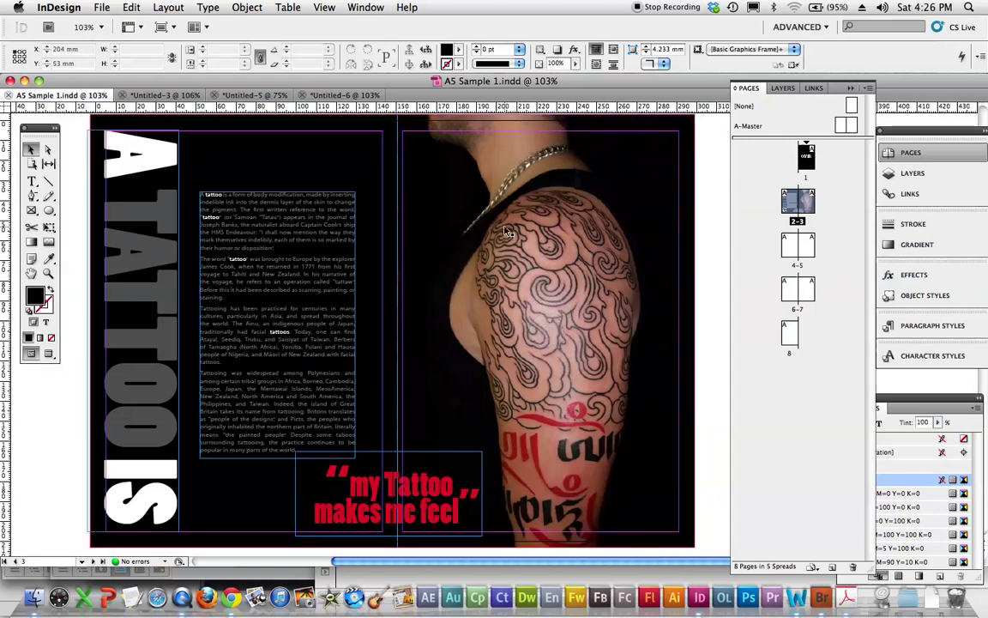
# Step: Export with the [Smallest File Size] preset, naming the file A5 Sample 3.pdf
pyautogui.click(101, 6)
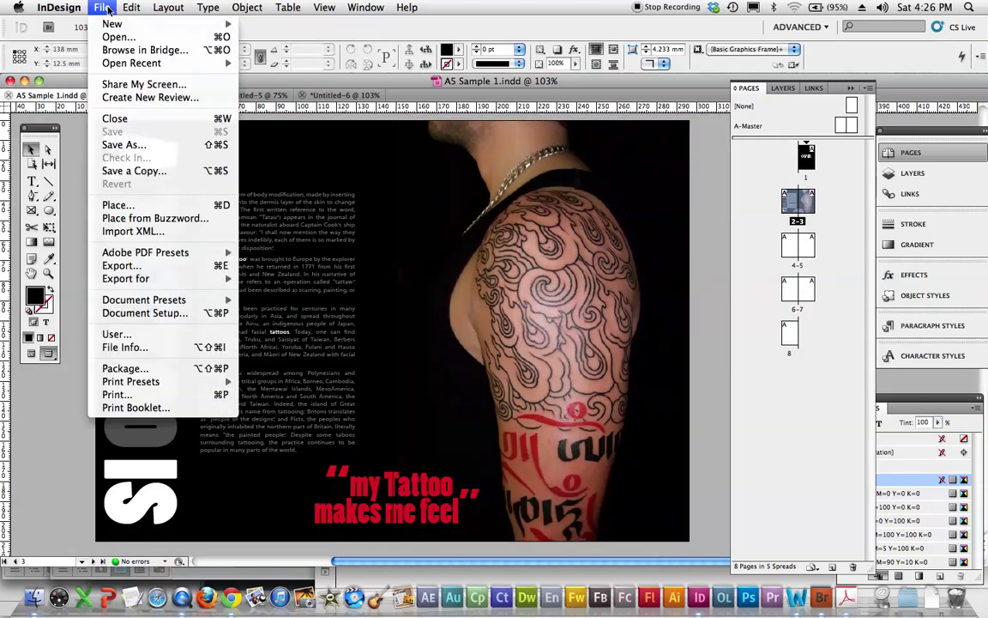
pyautogui.moveTo(137, 254)
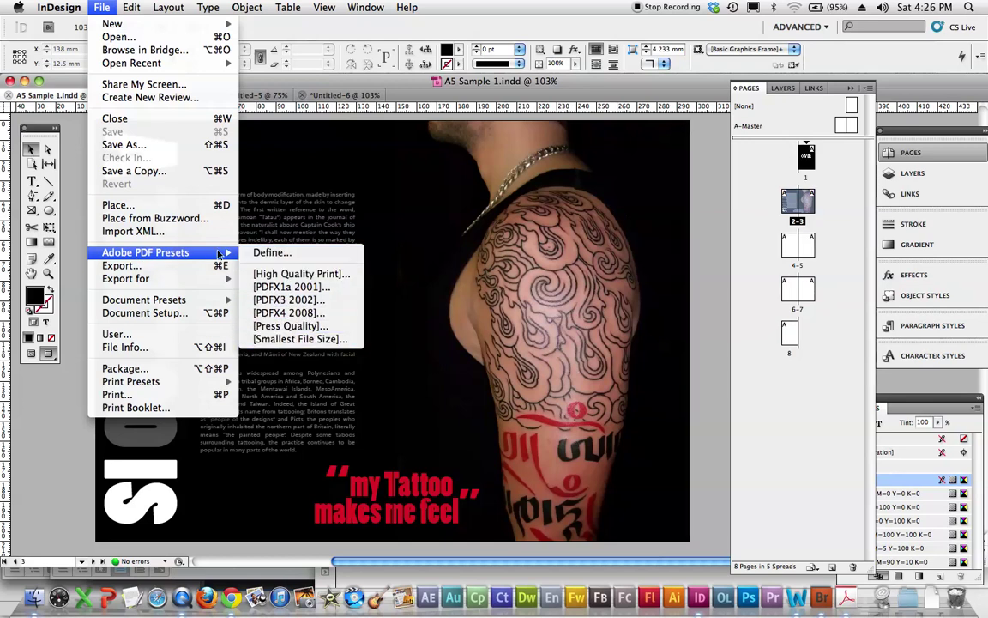
pyautogui.click(300, 339)
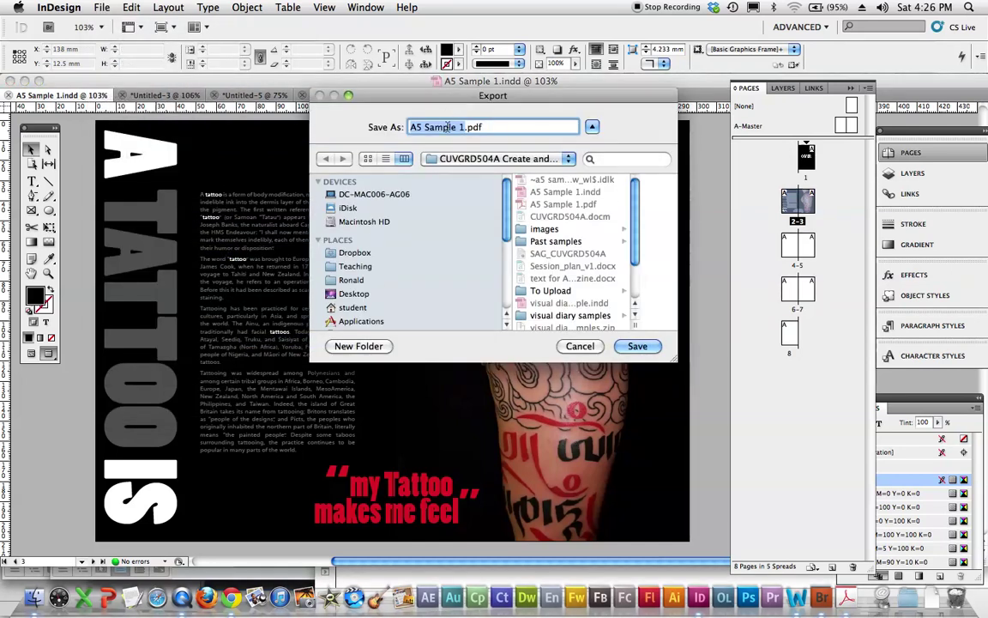
pyautogui.click(461, 127)
pyautogui.press('BackSpace')
pyautogui.write('3')
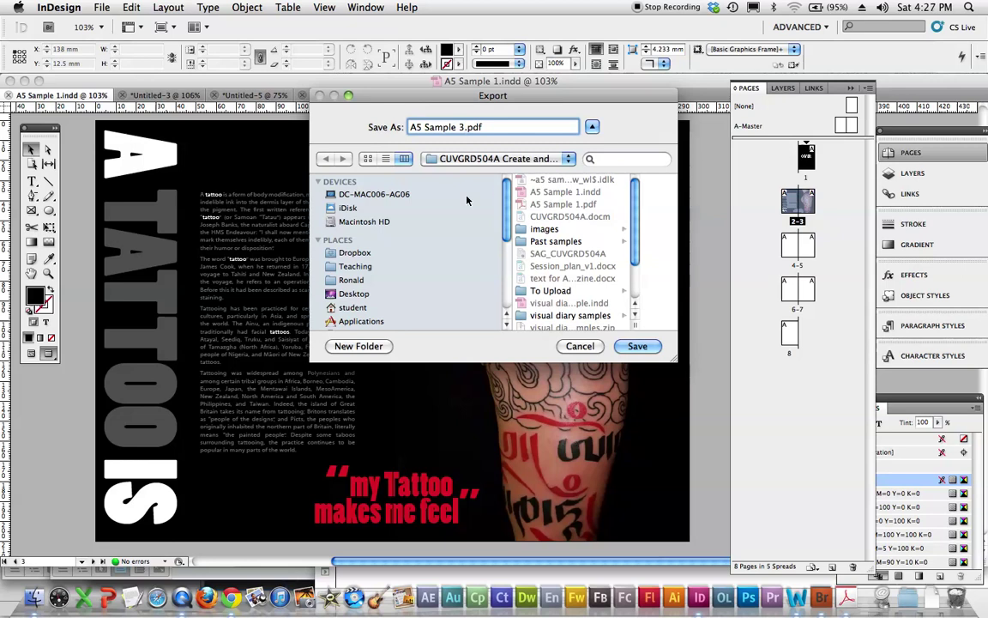
pyautogui.click(638, 347)
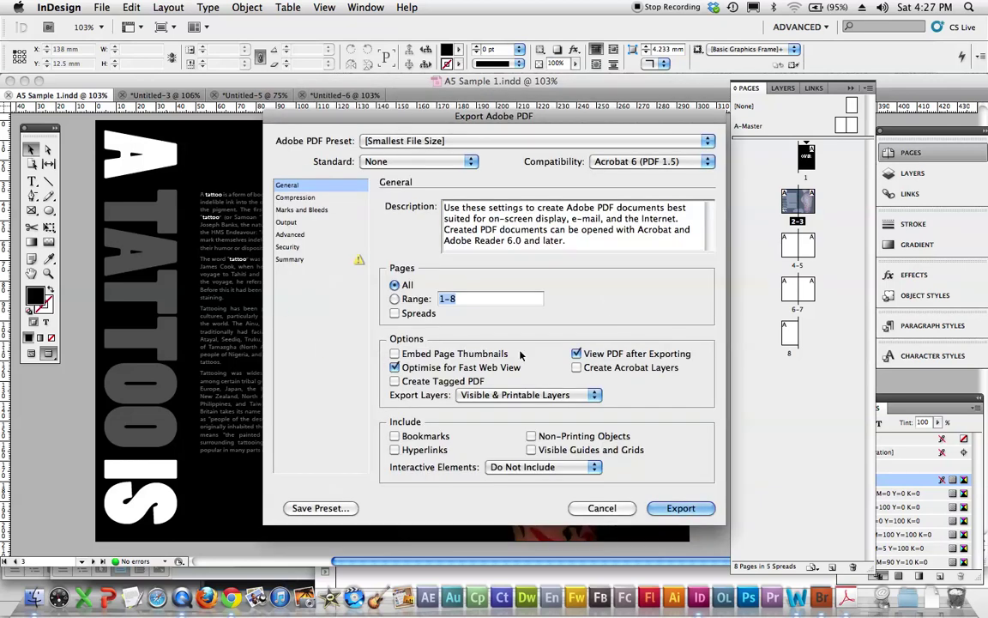
# Step: Export the PDF as spreads using the document bleed, with all printer's marks turned off
pyautogui.click(395, 314)
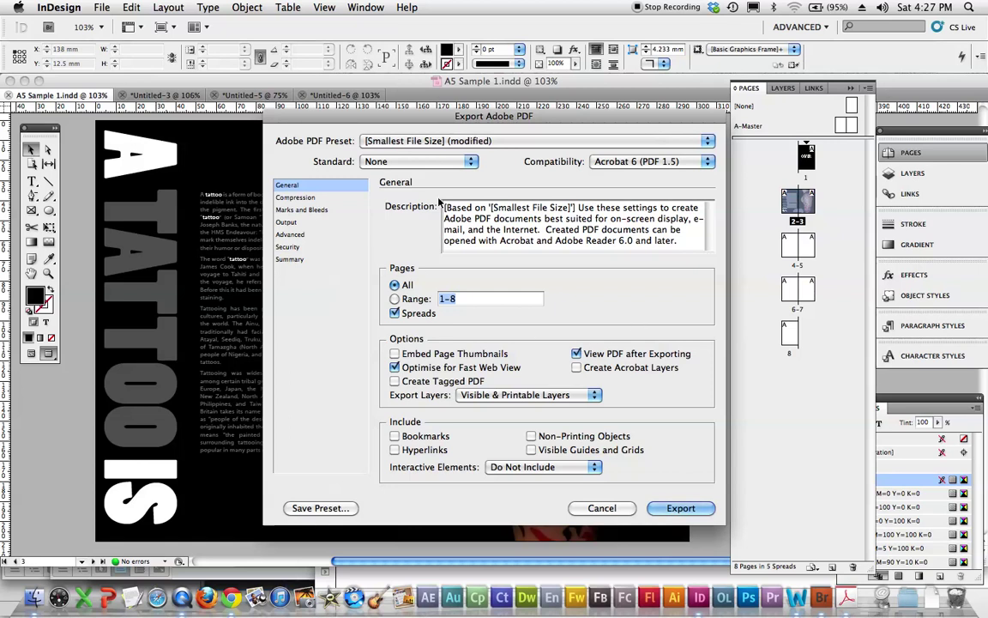
pyautogui.click(298, 210)
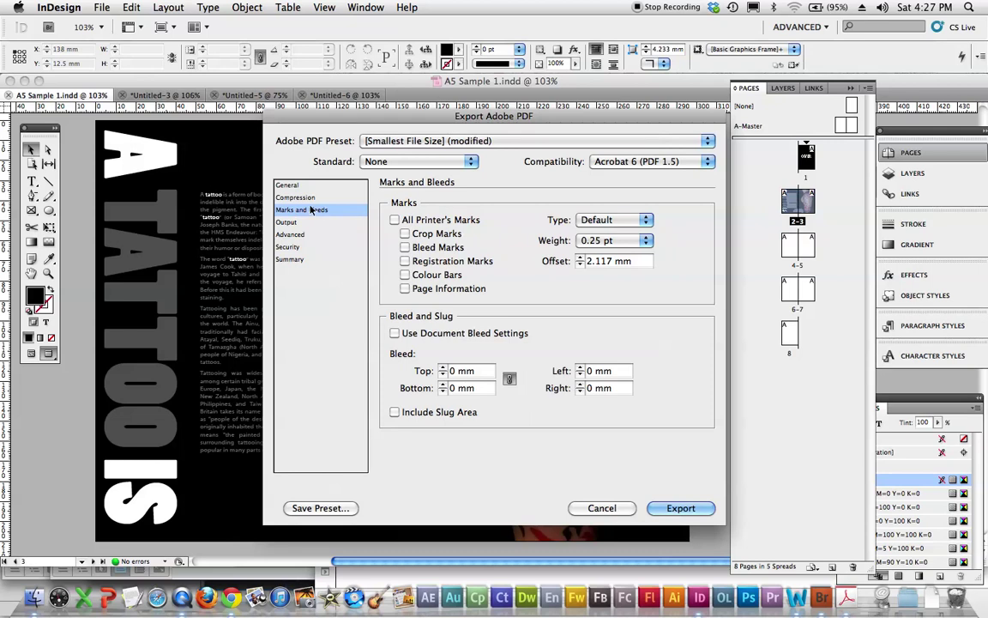
pyautogui.click(422, 233)
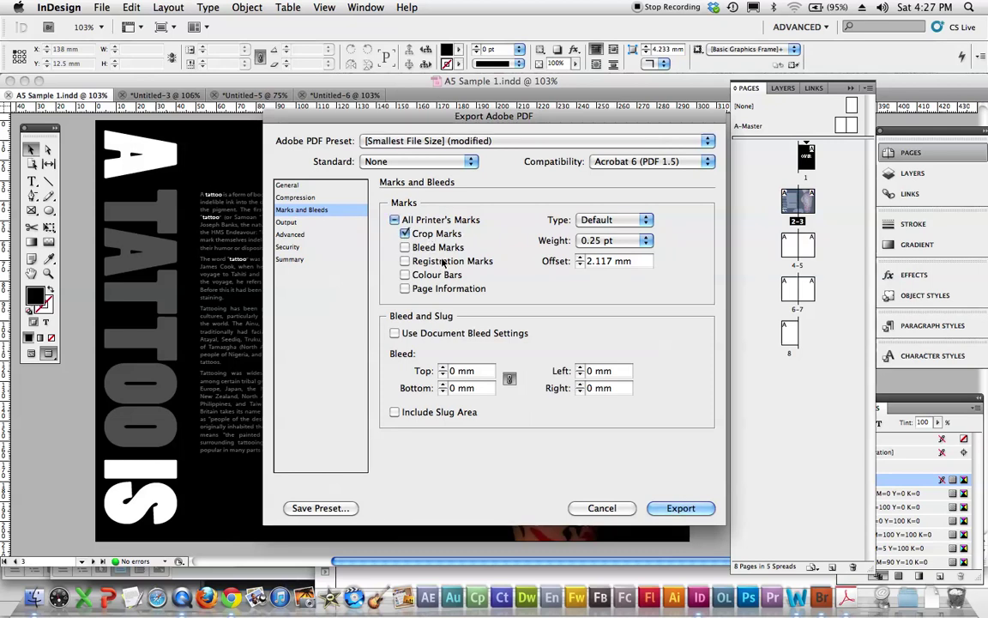
pyautogui.click(427, 261)
pyautogui.click(429, 288)
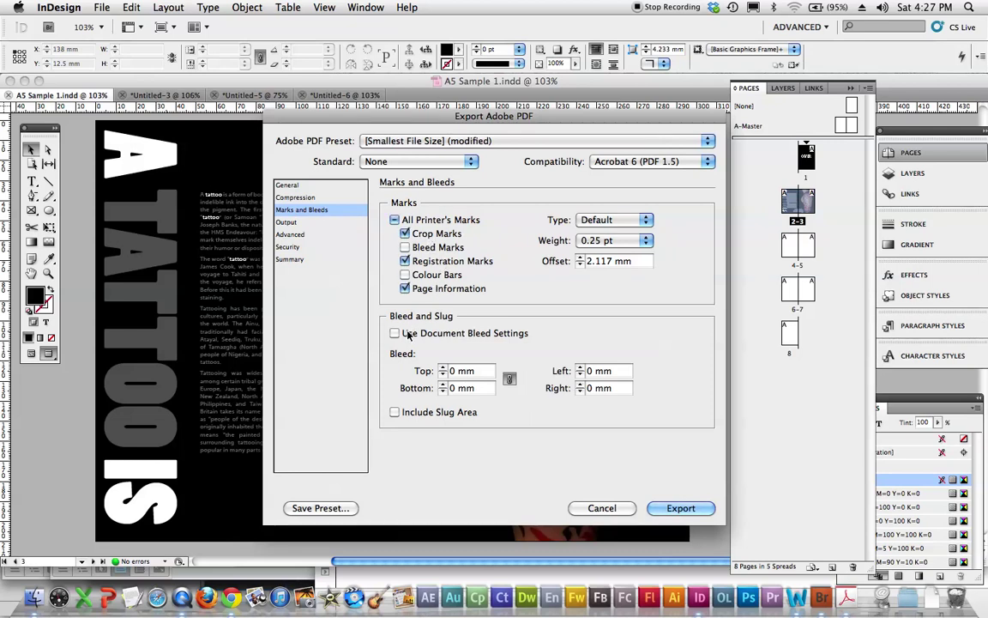
pyautogui.click(395, 333)
pyautogui.click(395, 219)
pyautogui.click(394, 220)
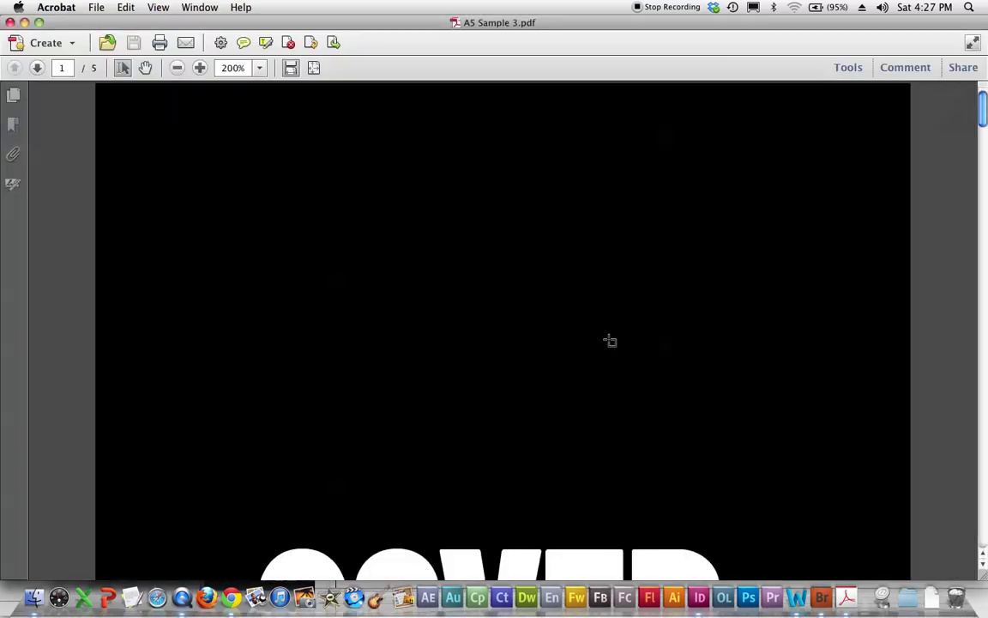
pyautogui.scroll(-4, 609, 341)
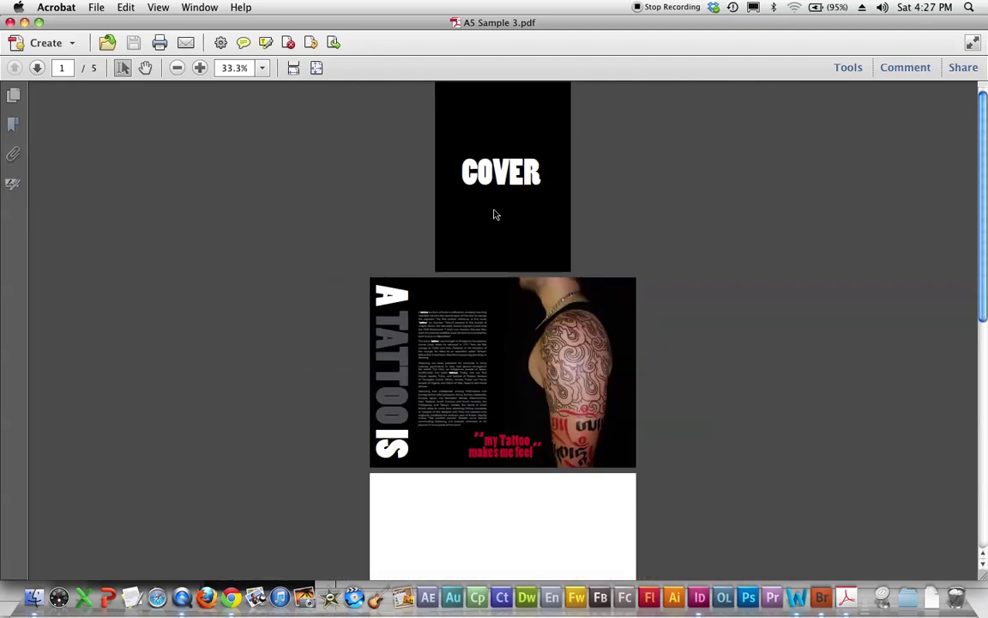
# Step: Scroll through the PDF to review the black COVER, the tattoo spread and the blank pages
pyautogui.scroll(-10, 540, 364)
pyautogui.scroll(10, 540, 365)
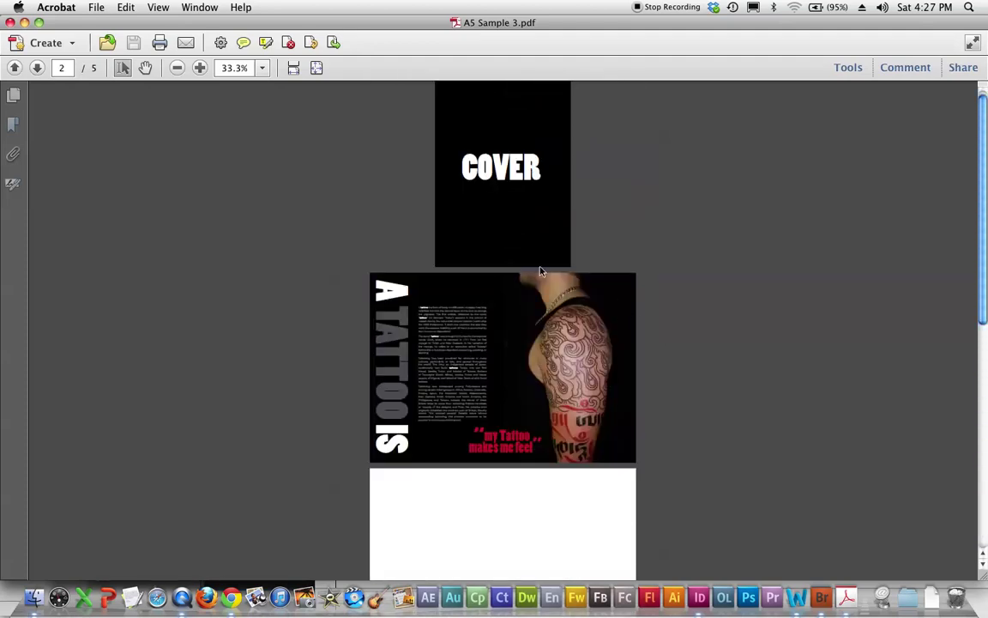
pyautogui.scroll(-5, 538, 297)
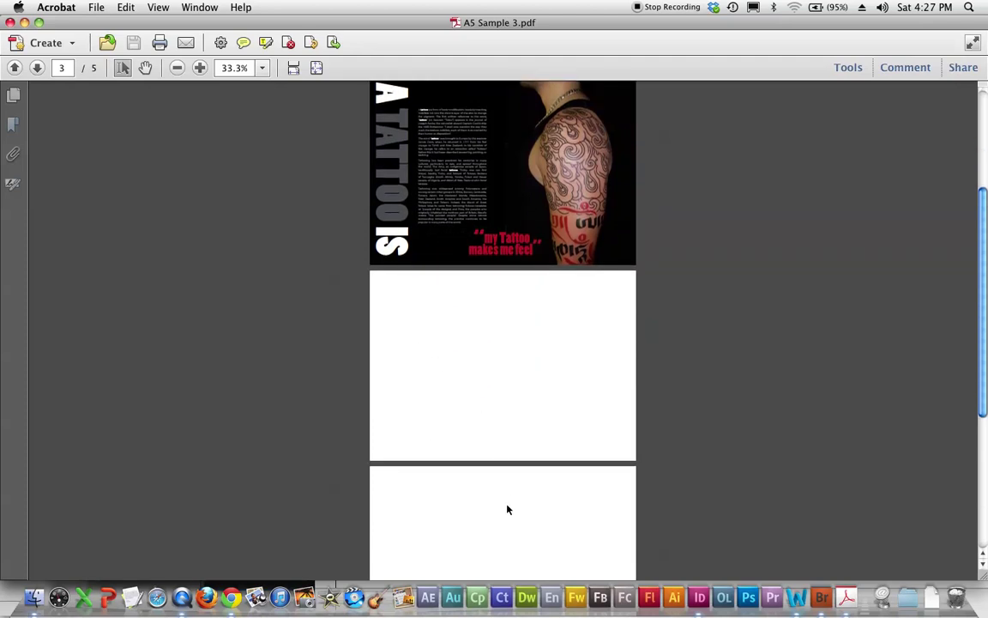
pyautogui.scroll(-3, 510, 509)
pyautogui.scroll(4, 484, 345)
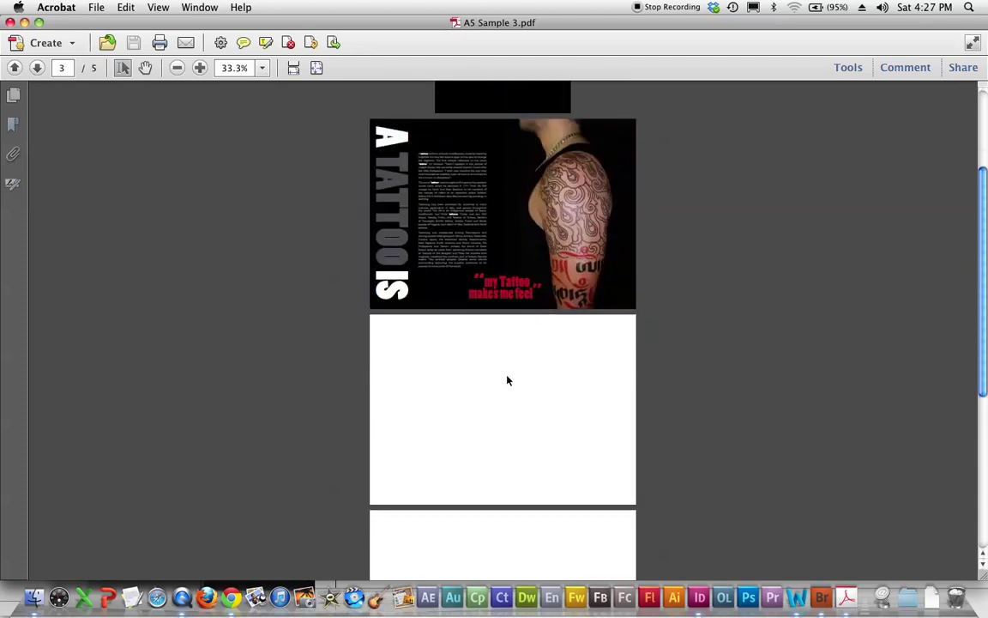